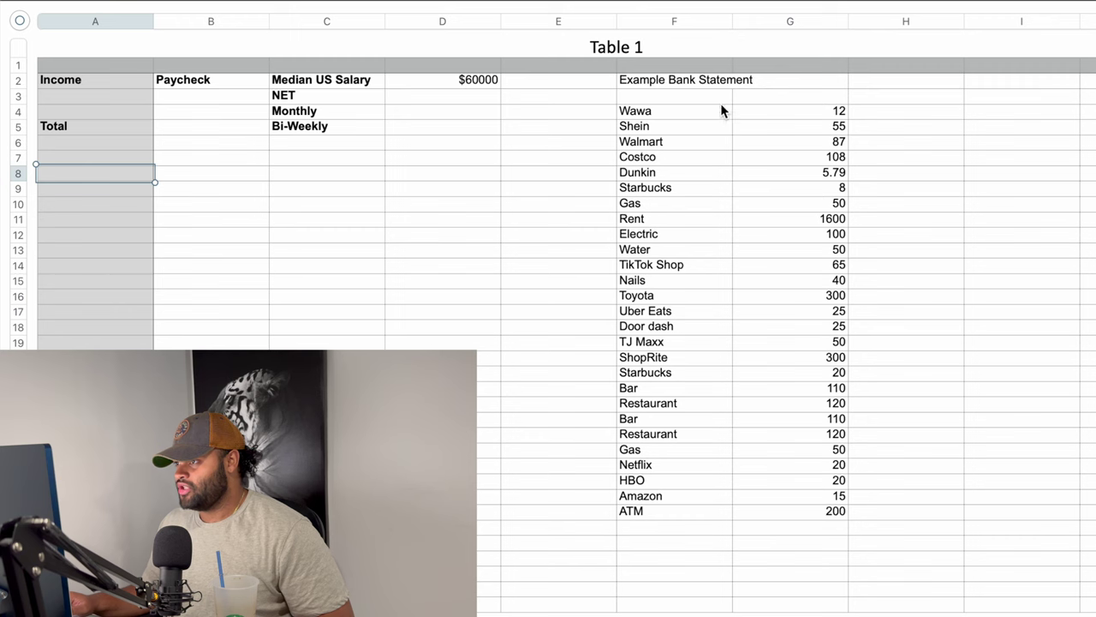
Step: Select the bank statement heading, the salary labels and the cell beside Monthly
{"action": "left_click", "coordinate": [669, 86]}
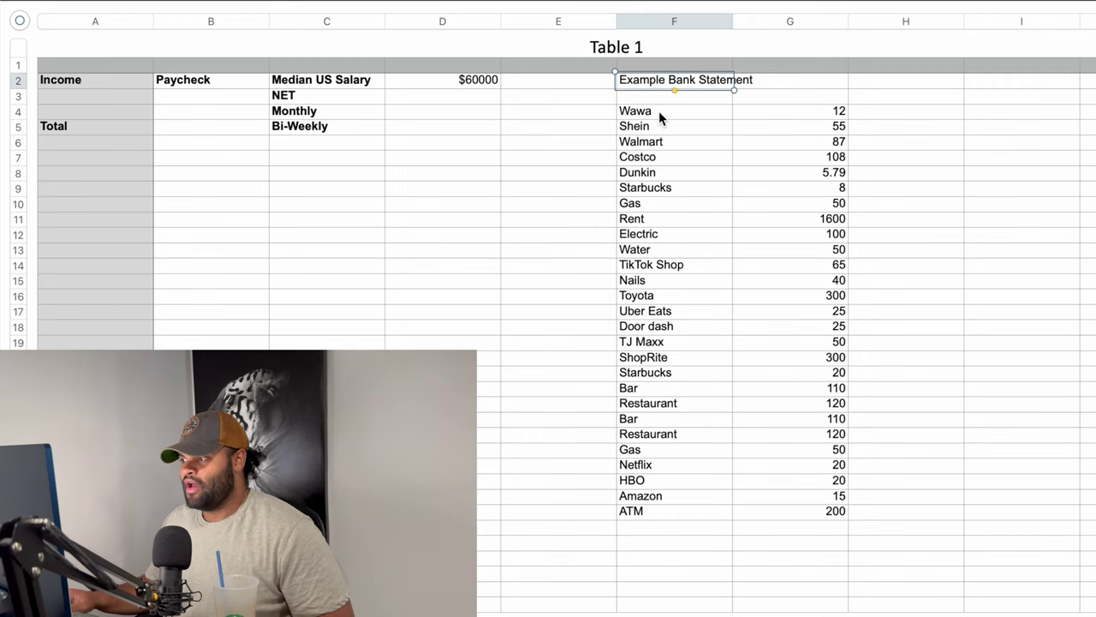
{"action": "left_click", "coordinate": [644, 99]}
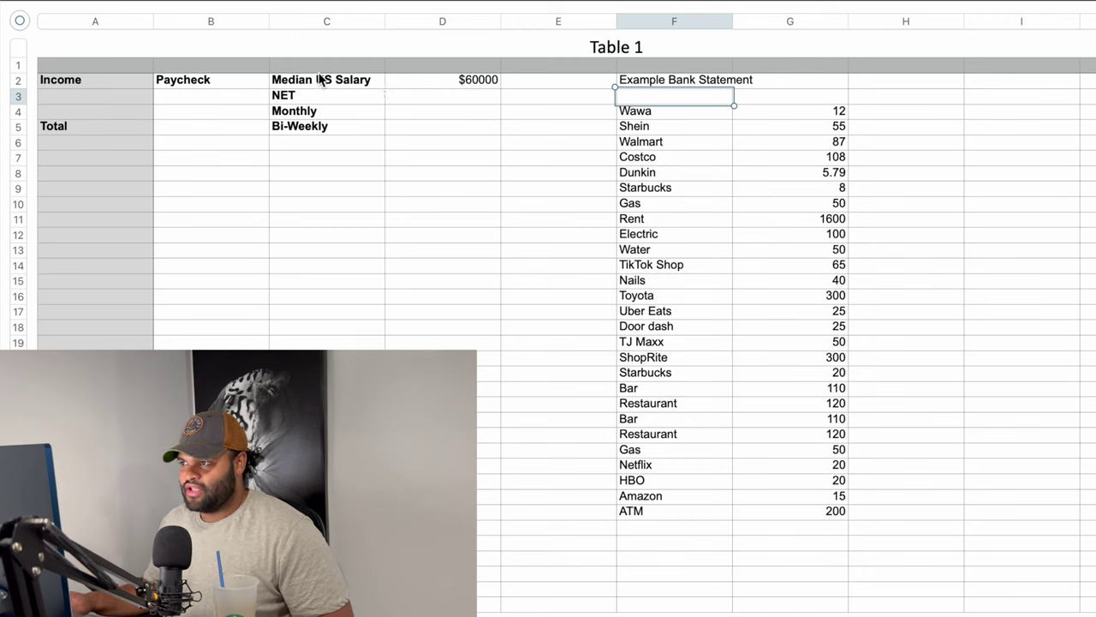
{"action": "left_click_drag", "start_coordinate": [311, 80], "coordinate": [299, 133]}
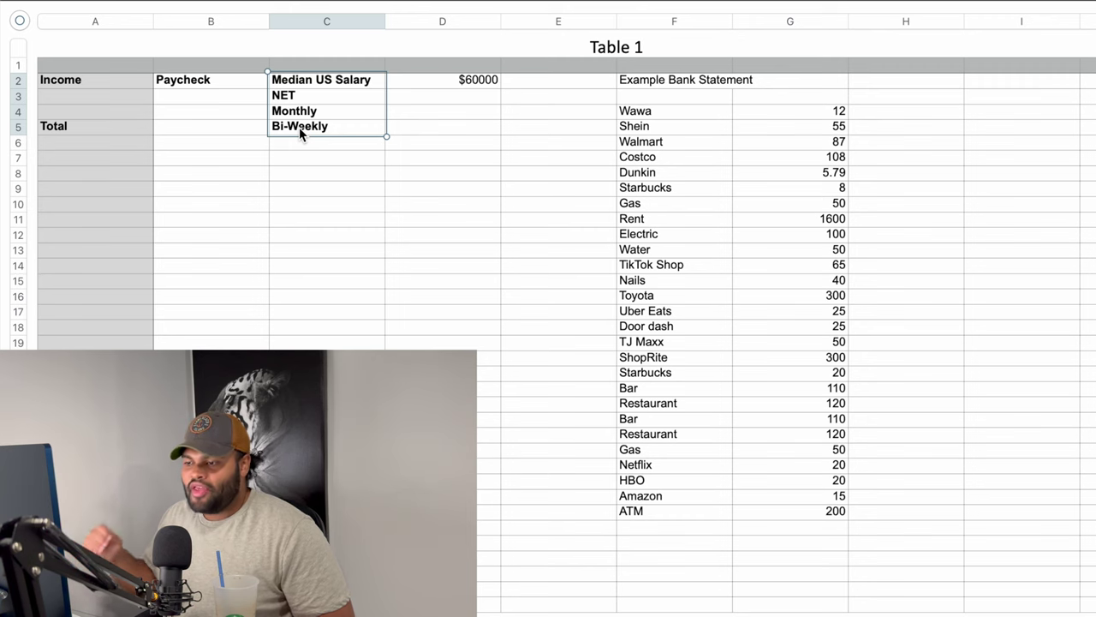
{"action": "left_click", "coordinate": [435, 115]}
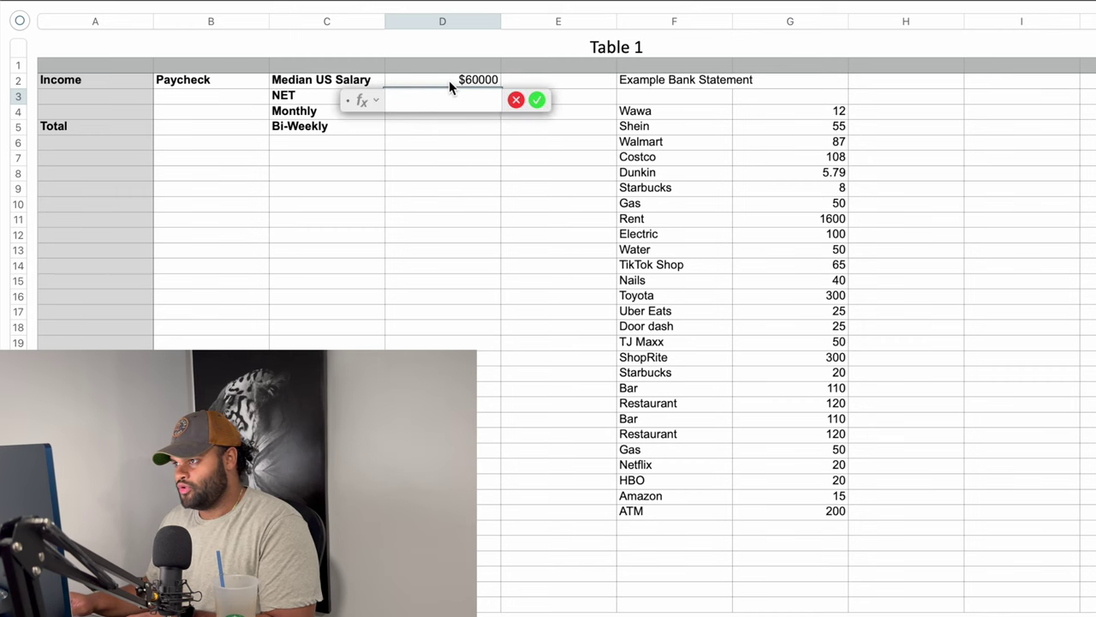
Step: Enter NET as =D2*.7 ($42000) and Monthly as =D3/12 ($3500)
{"action": "left_click", "coordinate": [448, 80]}
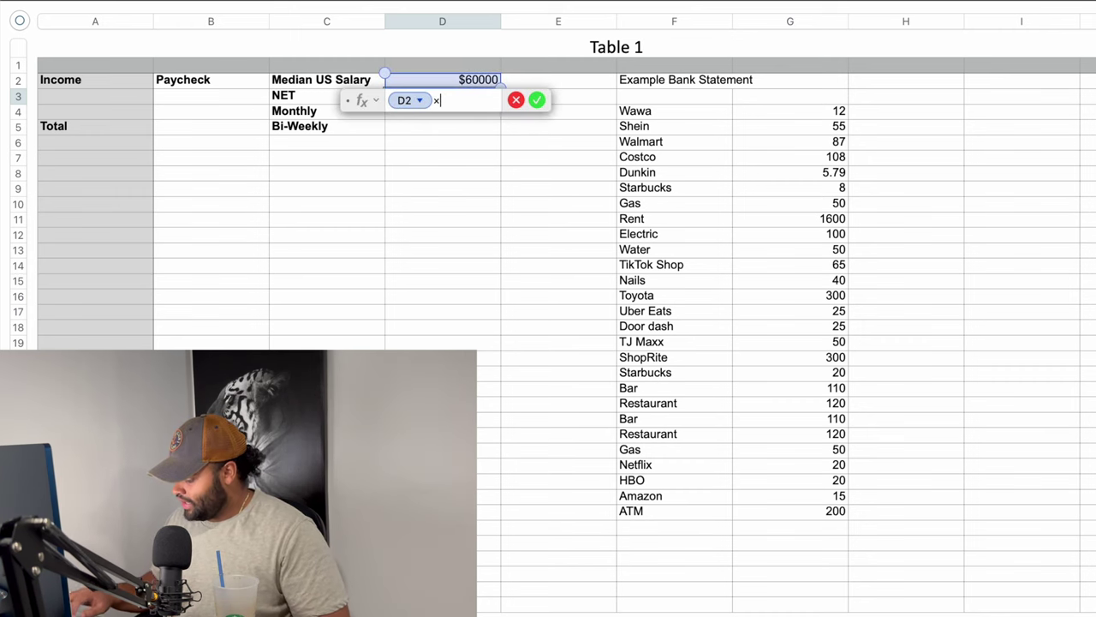
{"action": "type", "text": "*."}
{"action": "key", "text": "Return"}
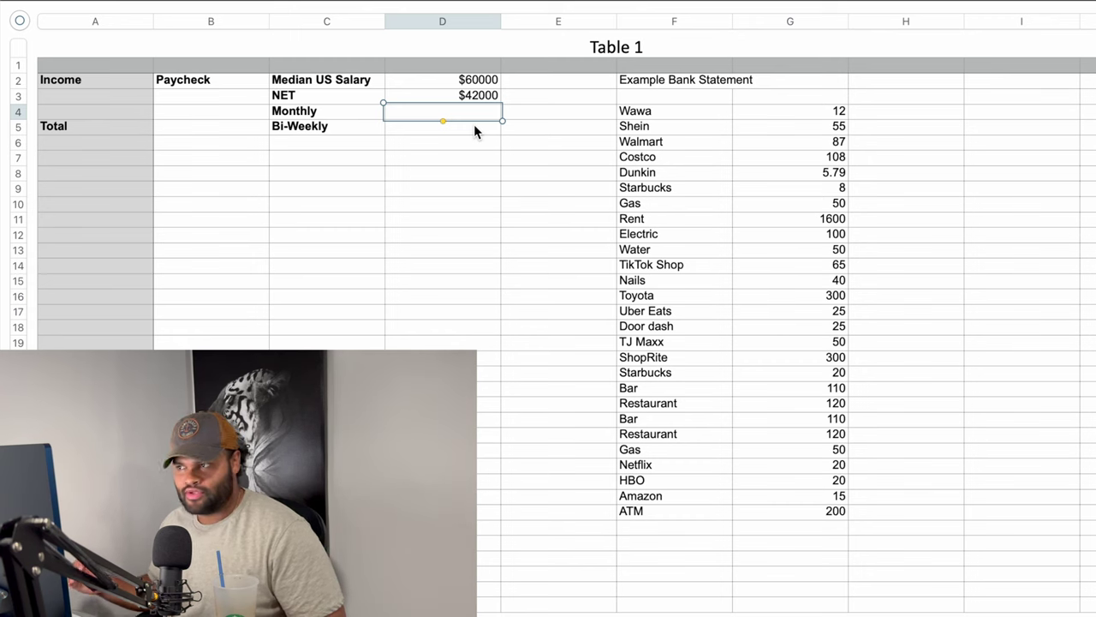
{"action": "type", "text": "="}
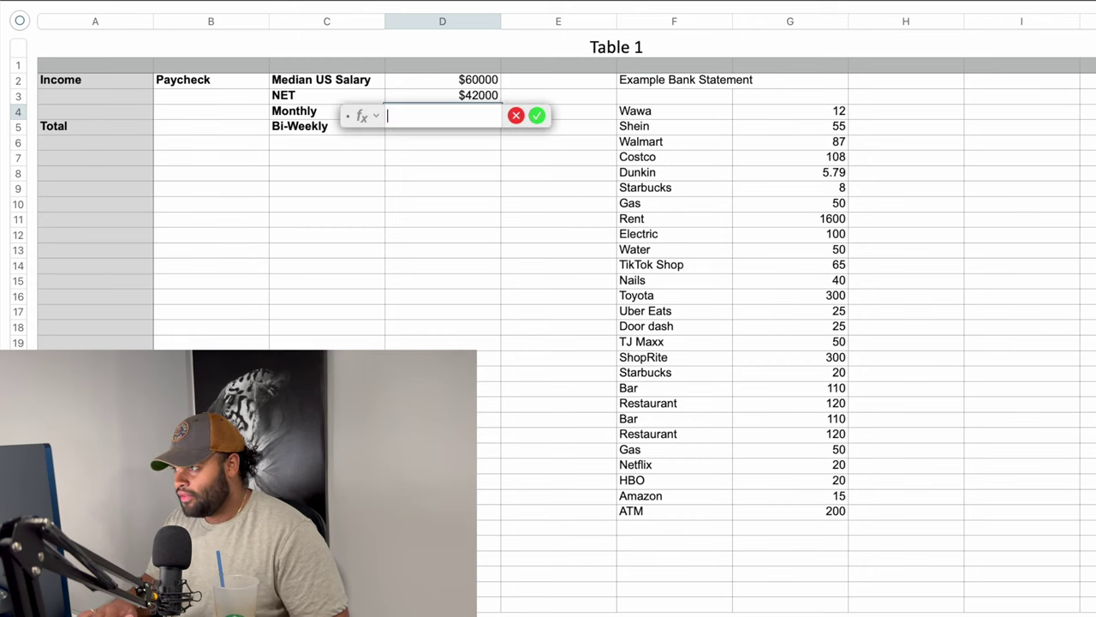
{"action": "left_click", "coordinate": [492, 96]}
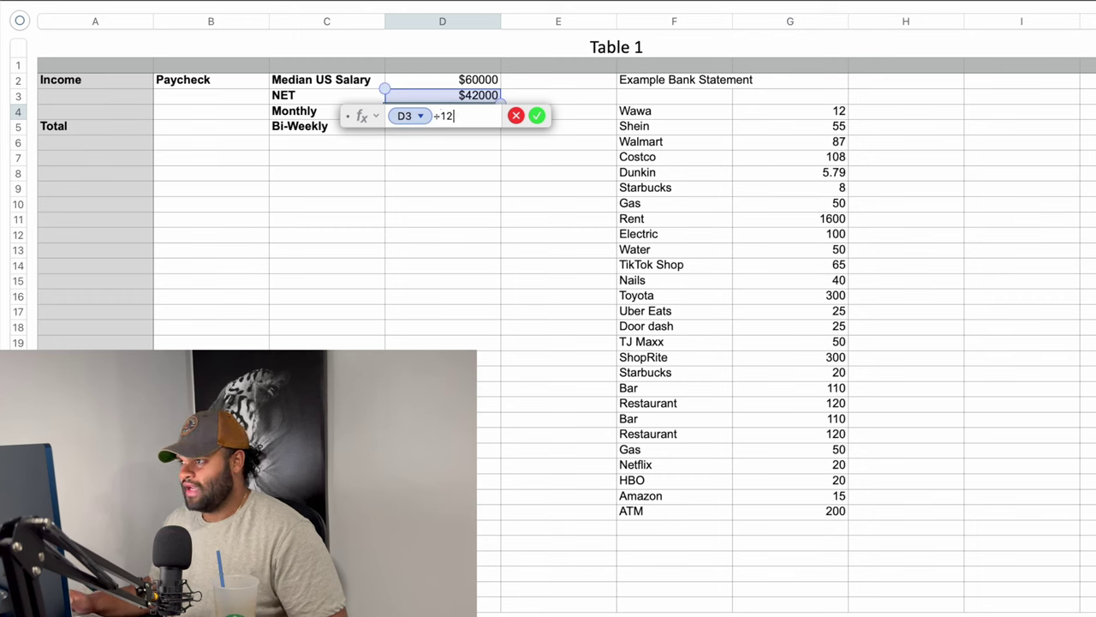
{"action": "key", "text": "Return"}
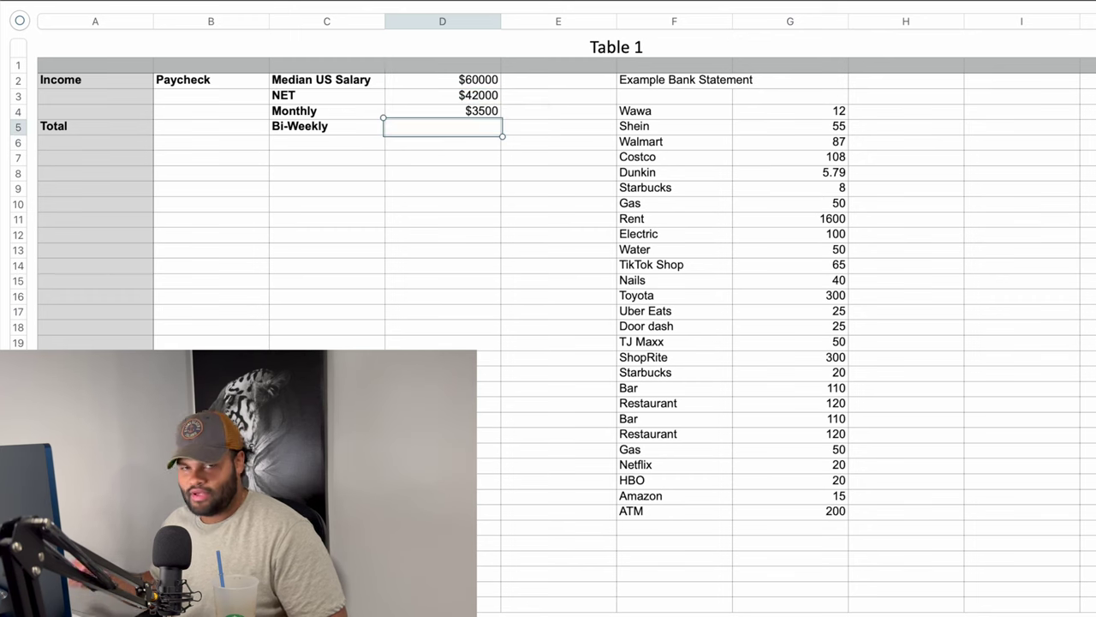
Step: Enter Bi-Weekly as =D4/2, giving $1750
{"action": "type", "text": "="}
{"action": "left_click", "coordinate": [454, 110]}
{"action": "type", "text": "/2"}
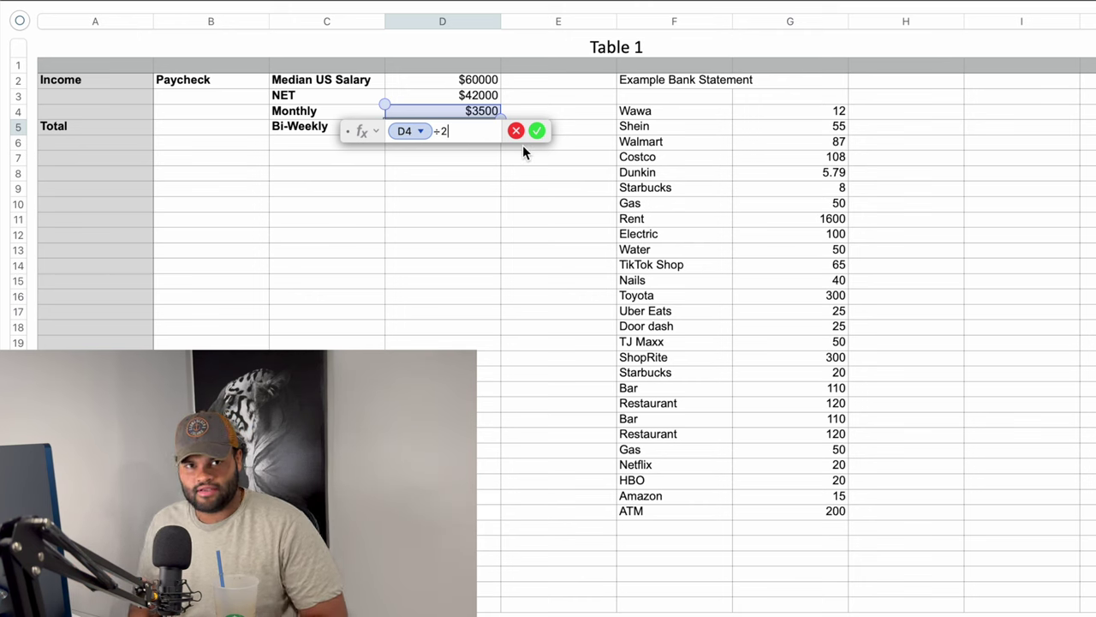
{"action": "key", "text": "Return"}
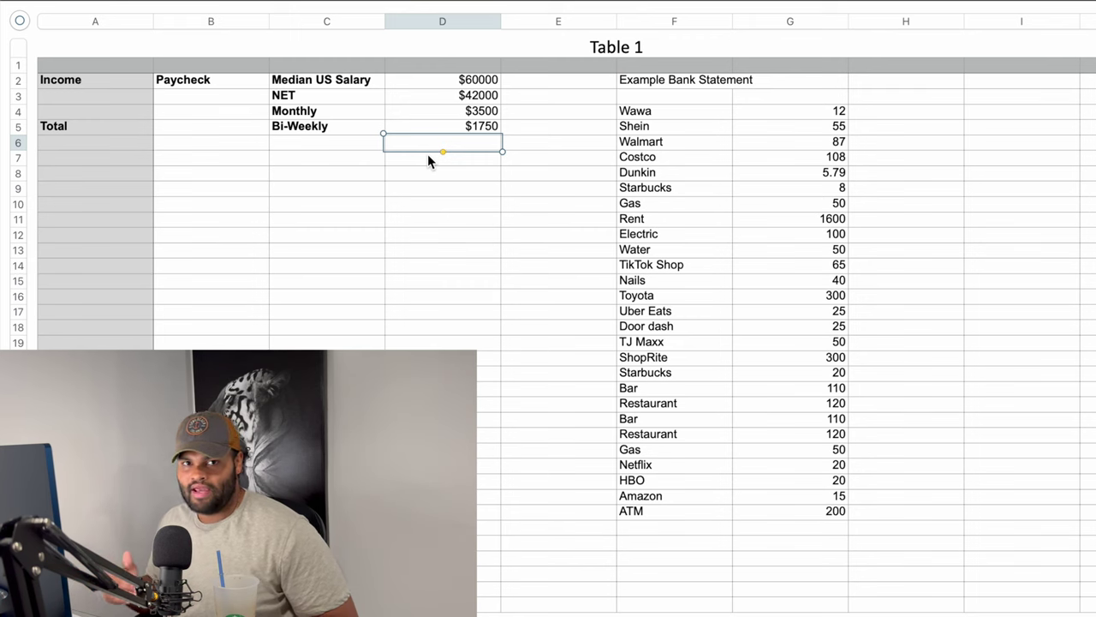
{"action": "left_click", "coordinate": [191, 93]}
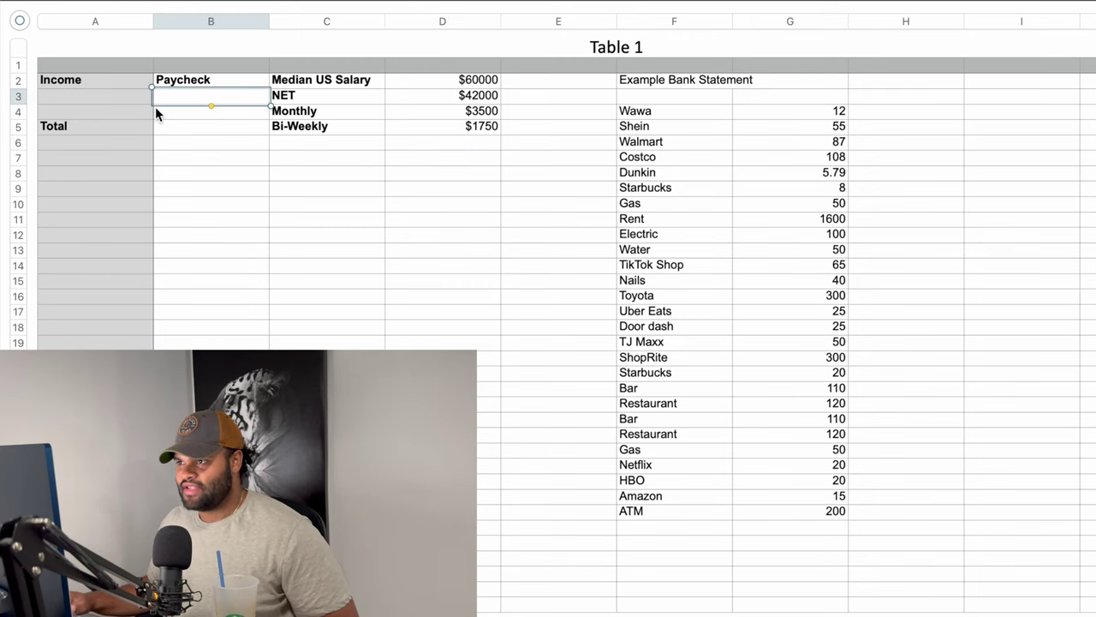
Step: Number the first paycheck 1 and enter 1750 for both paycheck amounts
{"action": "left_click", "coordinate": [116, 95]}
{"action": "type", "text": "1"}
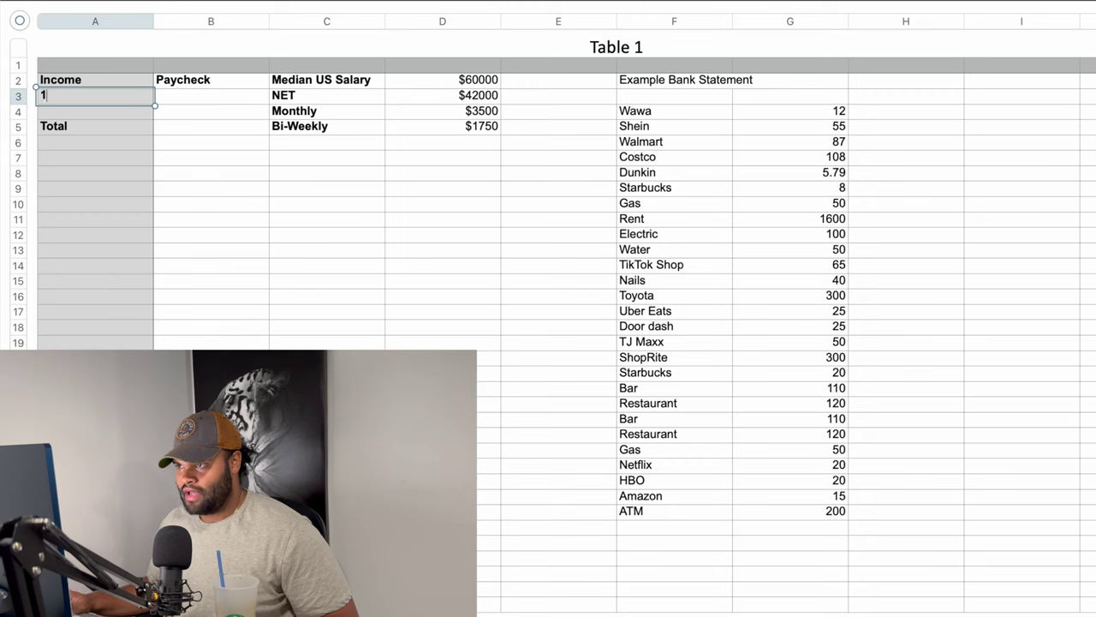
{"action": "key", "text": "Return"}
{"action": "left_click", "coordinate": [210, 95]}
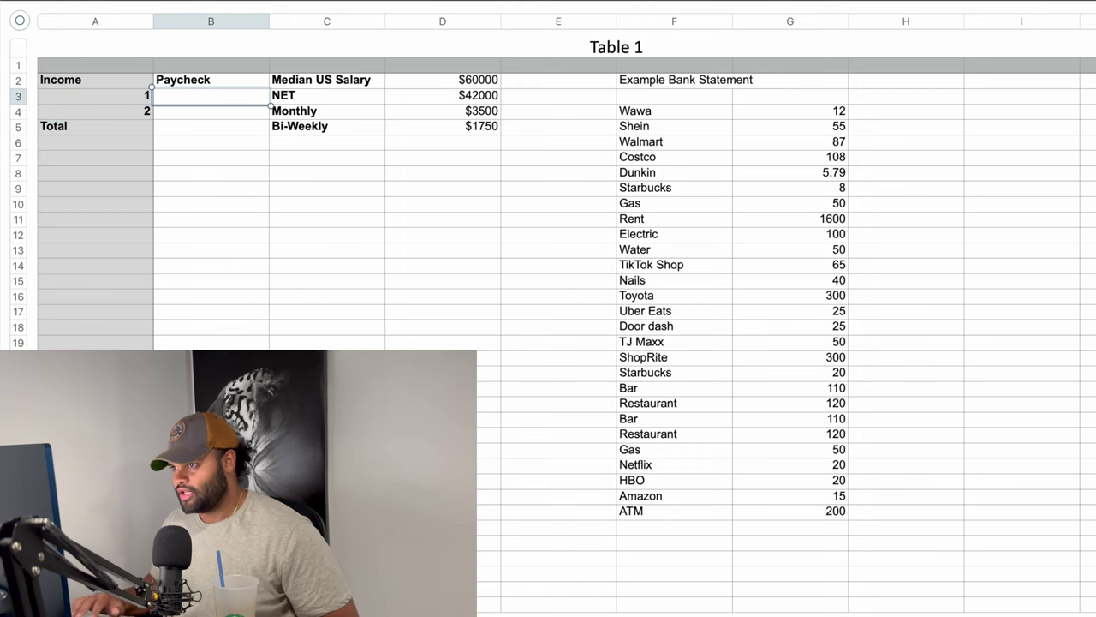
{"action": "type", "text": "1750"}
{"action": "key", "text": "Return"}
{"action": "type", "text": "1750"}
{"action": "key", "text": "Return"}
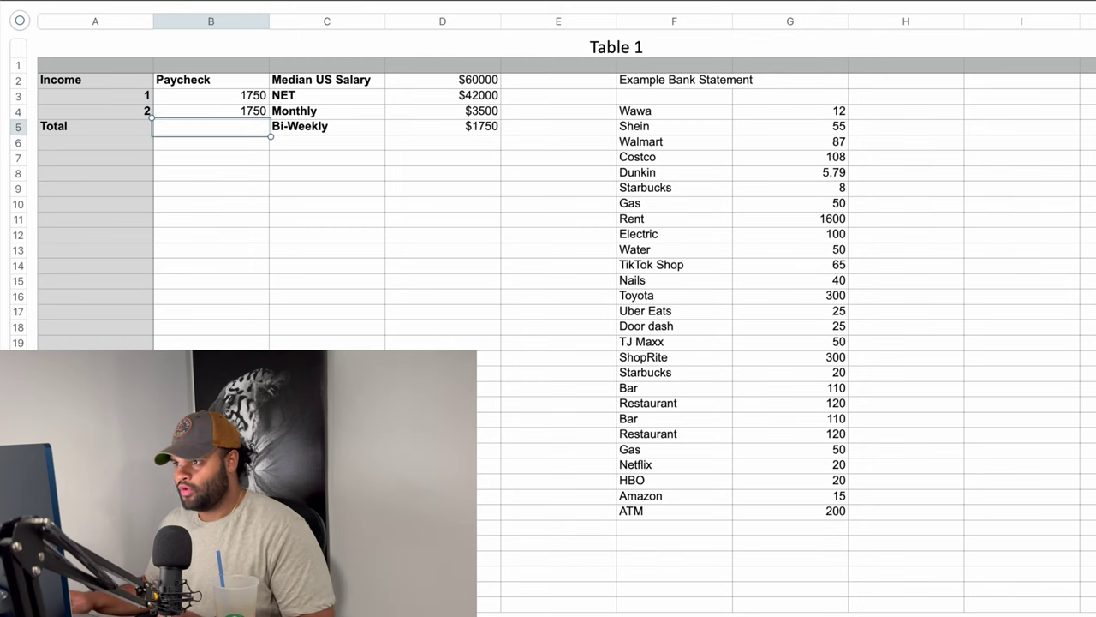
Step: Total the two paychecks with =SUM(B3:B4) to get 3500
{"action": "key", "text": "="}
{"action": "left_click_drag", "start_coordinate": [177, 96], "coordinate": [176, 106]}
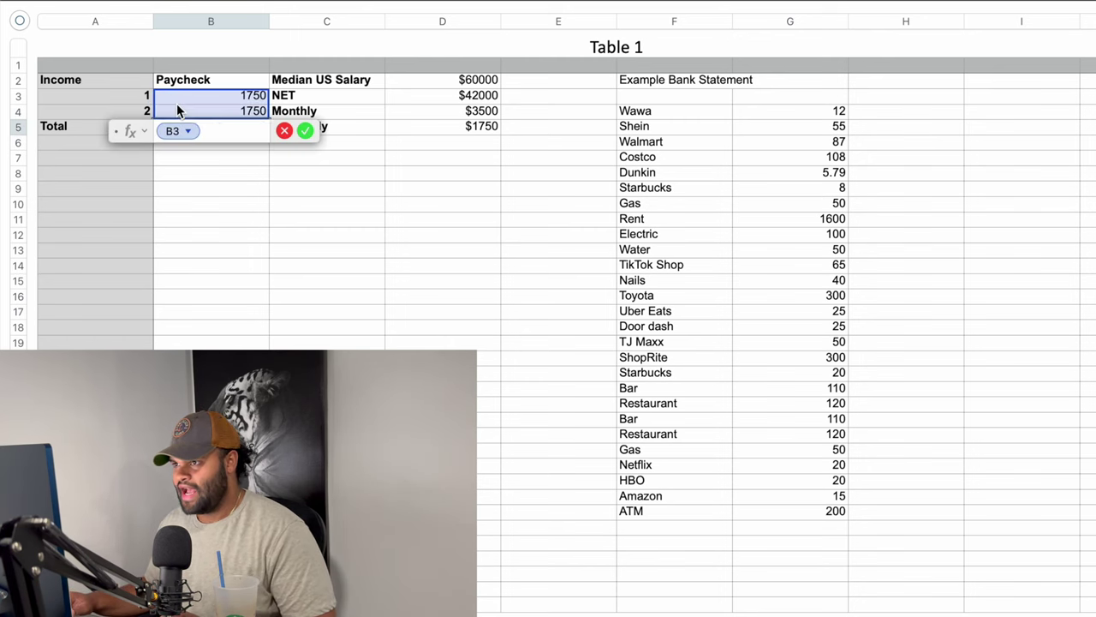
{"action": "key", "text": "Return"}
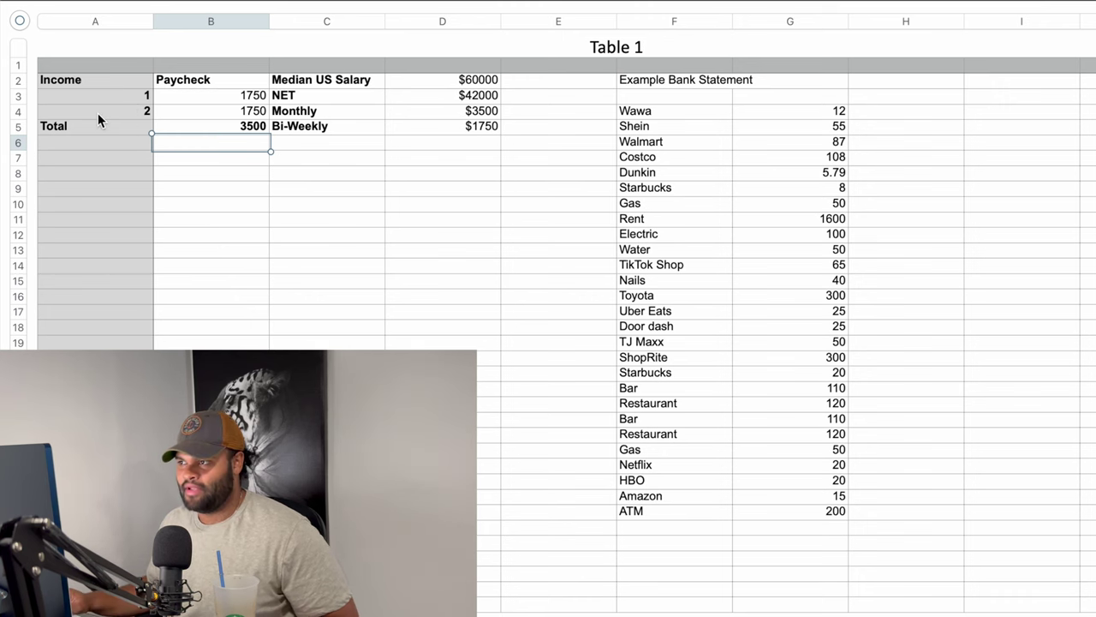
{"action": "left_click_drag", "start_coordinate": [110, 113], "coordinate": [176, 118]}
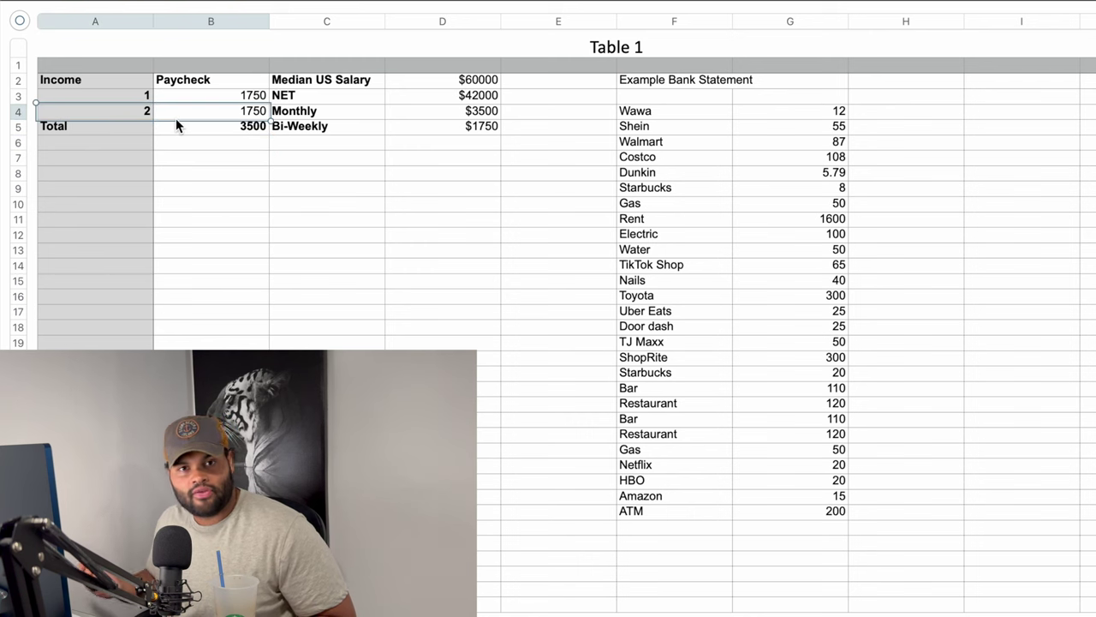
{"action": "left_click", "coordinate": [163, 199]}
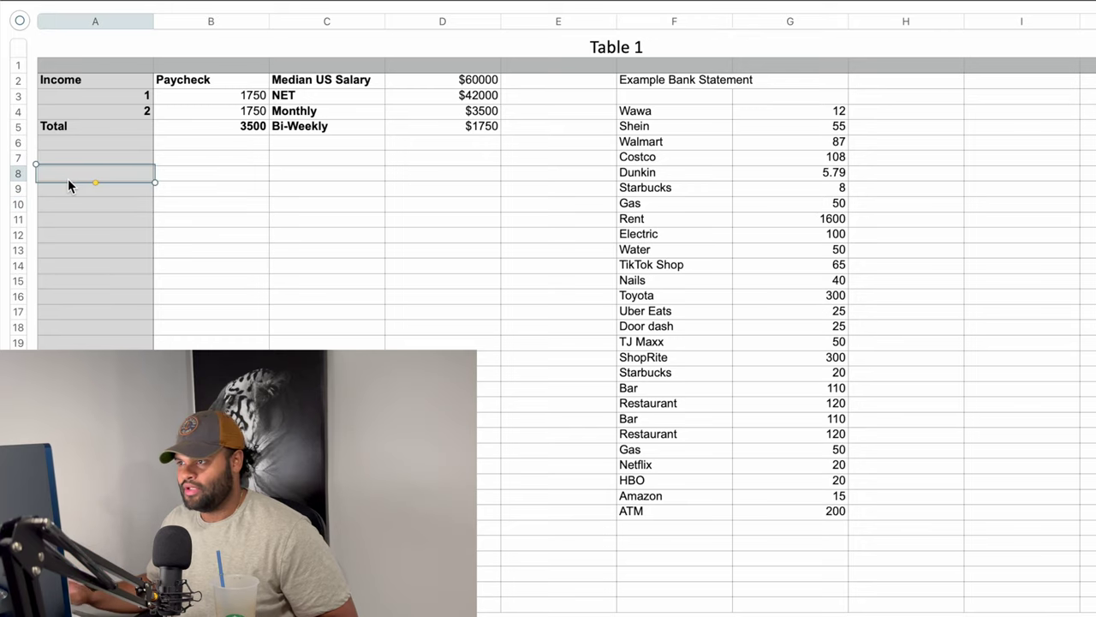
Step: Type the Expenses and Categories headings in column A
{"action": "type", "text": "Expenses"}
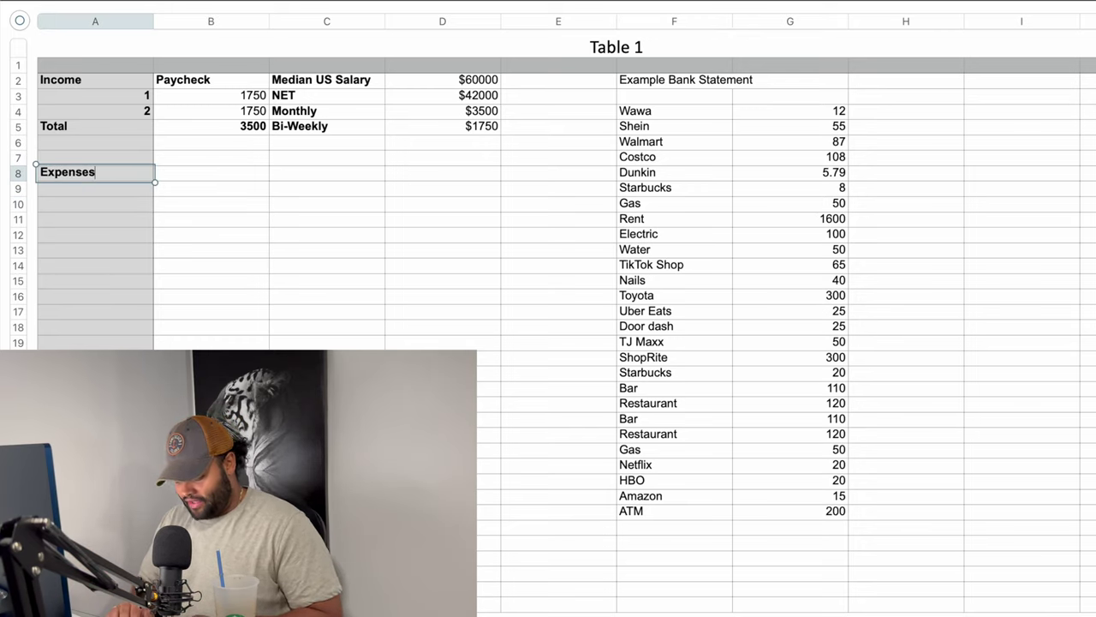
{"action": "key", "text": "Return"}
{"action": "type", "text": "Categort"}
{"action": "key", "text": "BackSpace"}
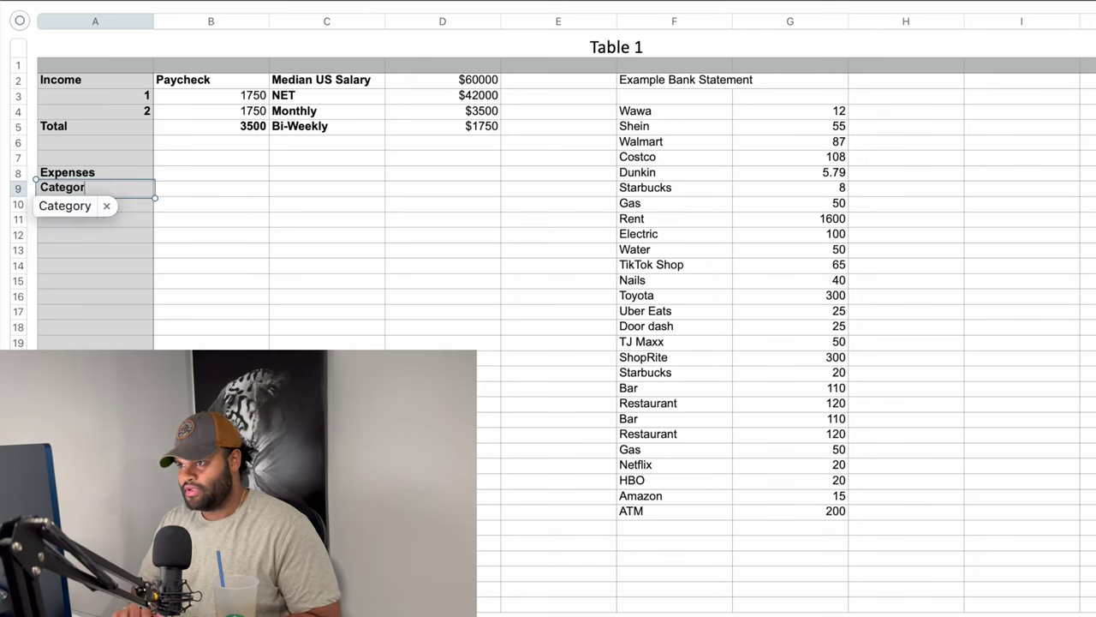
{"action": "type", "text": "ies"}
{"action": "key", "text": "Return"}
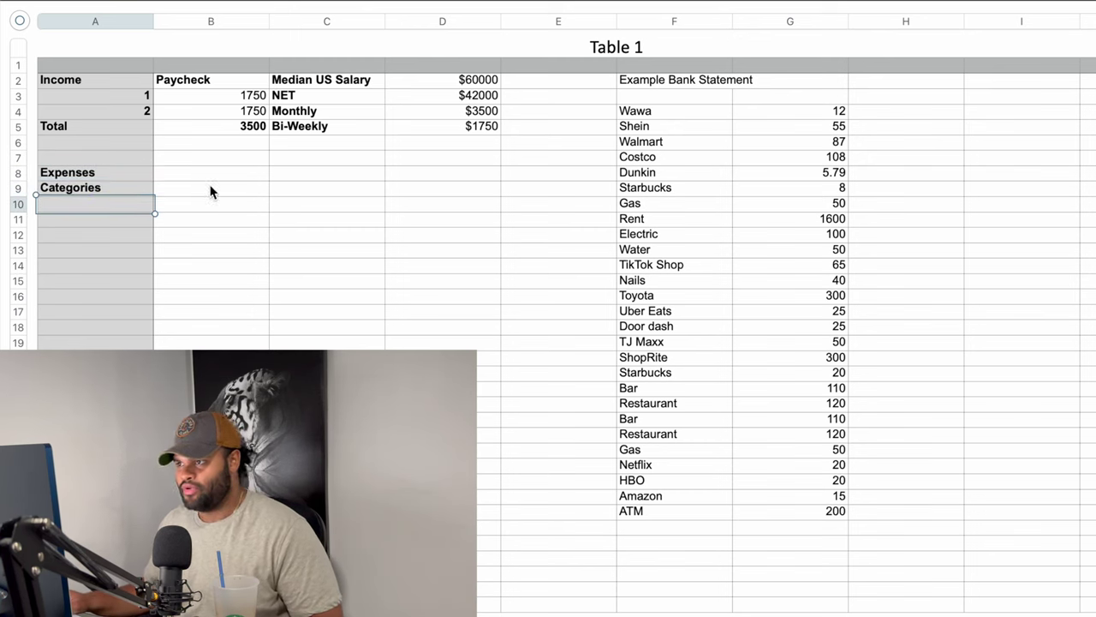
Step: List the Utilities and Groceries expense categories
{"action": "left_click_drag", "start_coordinate": [200, 179], "coordinate": [197, 267]}
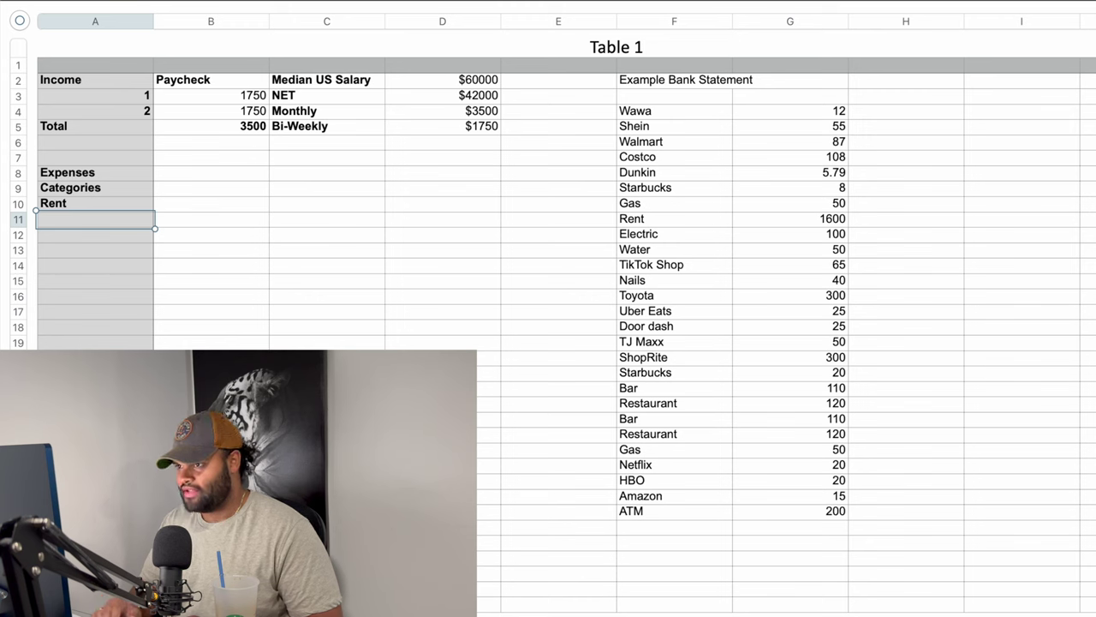
{"action": "type", "text": "ies"}
{"action": "key", "text": "Return"}
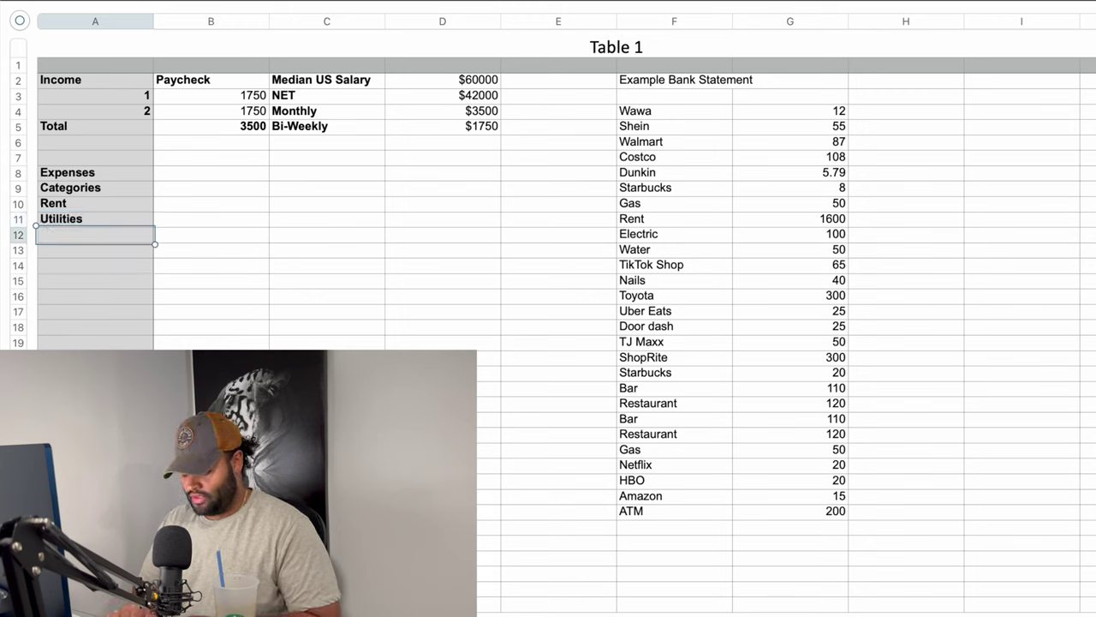
{"action": "type", "text": "Groceris"}
{"action": "key", "text": "BackSpace"}
{"action": "key", "text": "BackSpace"}
{"action": "type", "text": "es"}
{"action": "key", "text": "Return"}
Step: Add the Personal Shopping and Take out Food categories
{"action": "type", "text": "Personal Shopping"}
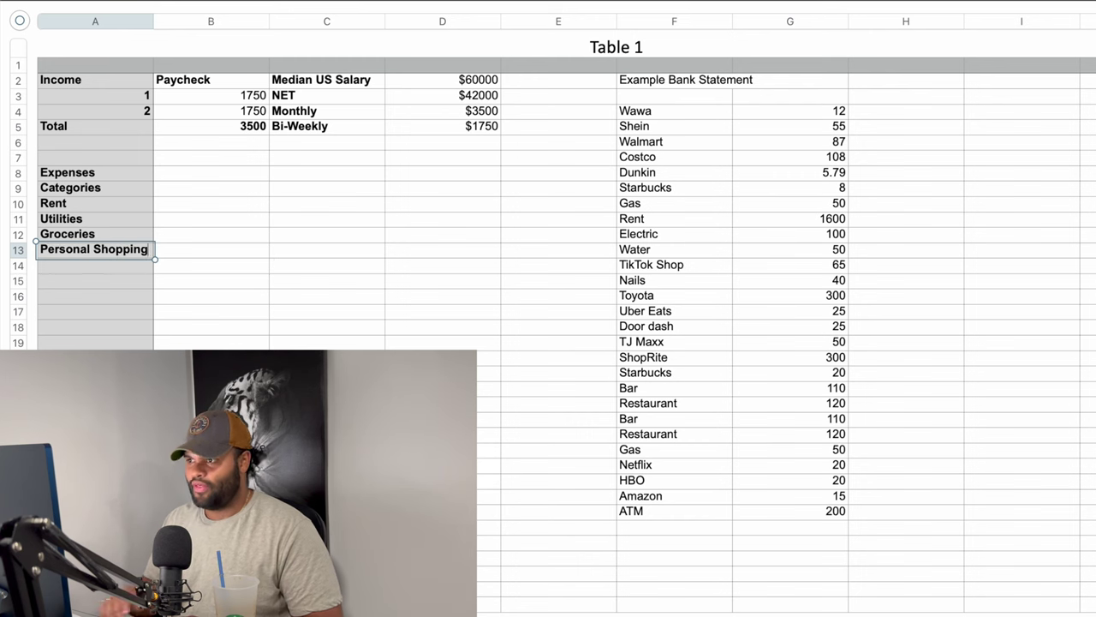
{"action": "key", "text": "Return"}
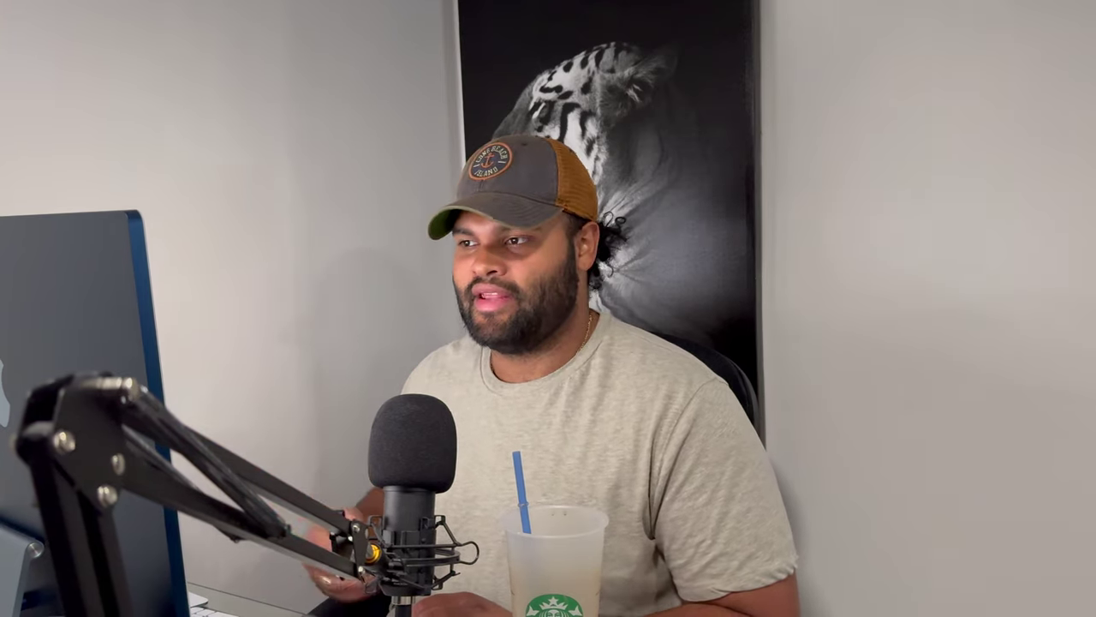
{"action": "type", "text": "Tak"}
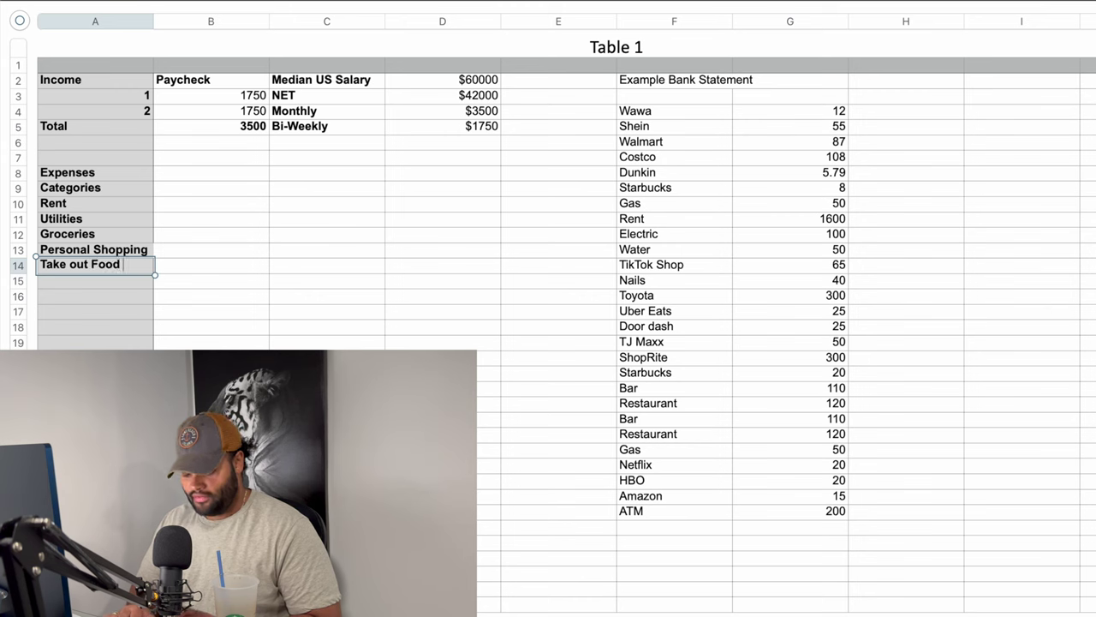
{"action": "type", "text": "e out Food"}
{"action": "key", "text": "Return"}
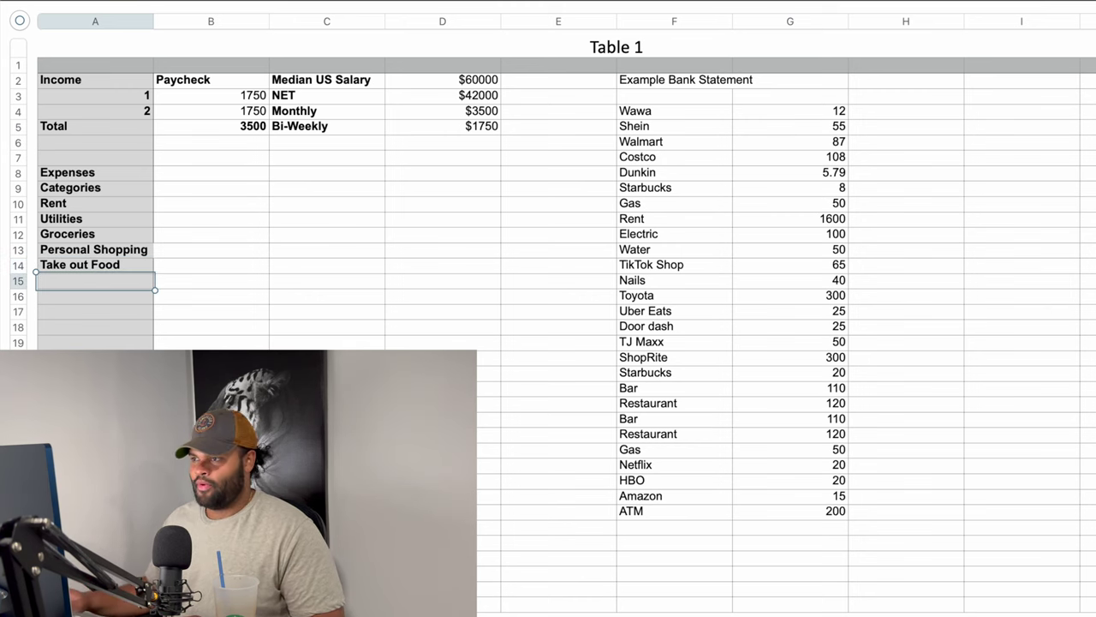
{"action": "left_click", "coordinate": [210, 187]}
{"action": "left_click_drag", "start_coordinate": [634, 219], "coordinate": [752, 219]}
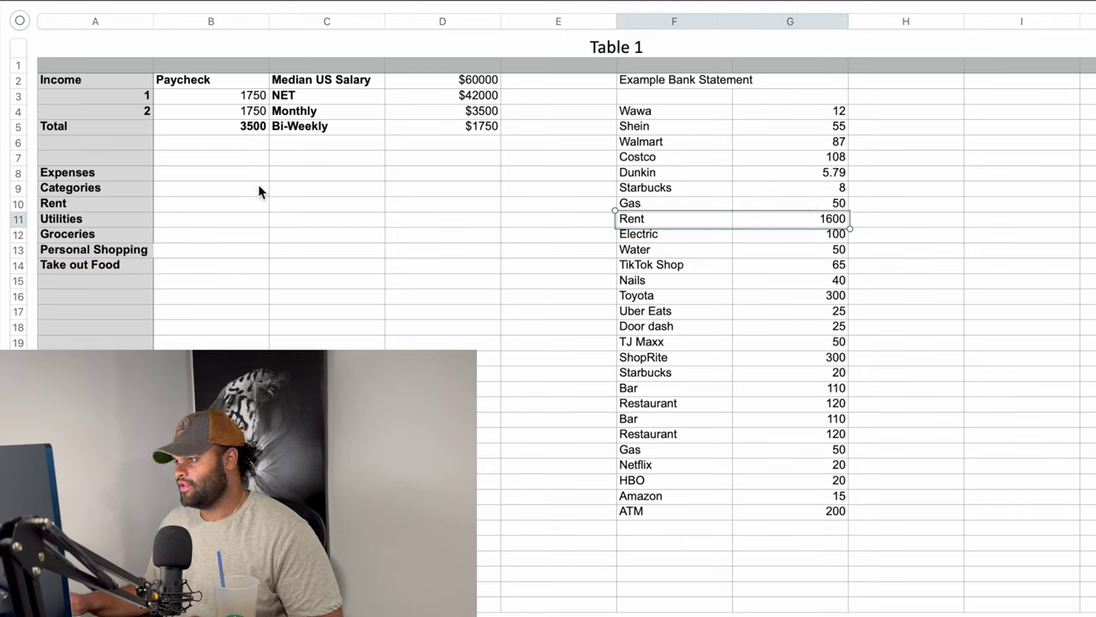
Step: Add the Expenses column header, Rent 1600 and Utilities as =100+50
{"action": "left_click", "coordinate": [171, 193]}
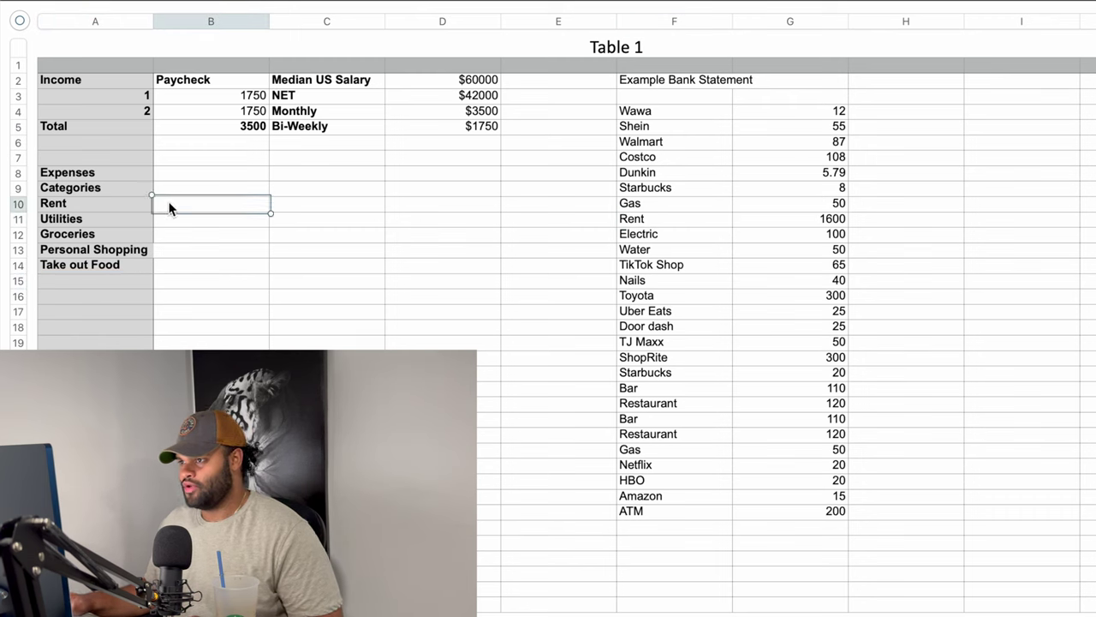
{"action": "type", "text": "Expenses"}
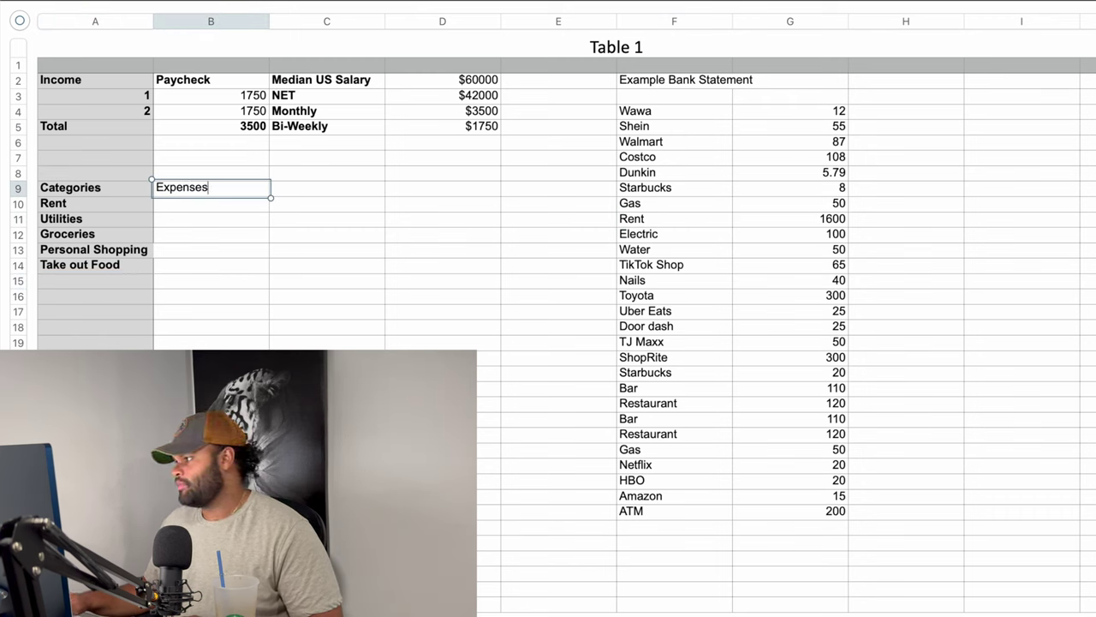
{"action": "key", "text": "Return"}
{"action": "type", "text": "0"}
{"action": "key", "text": "Return"}
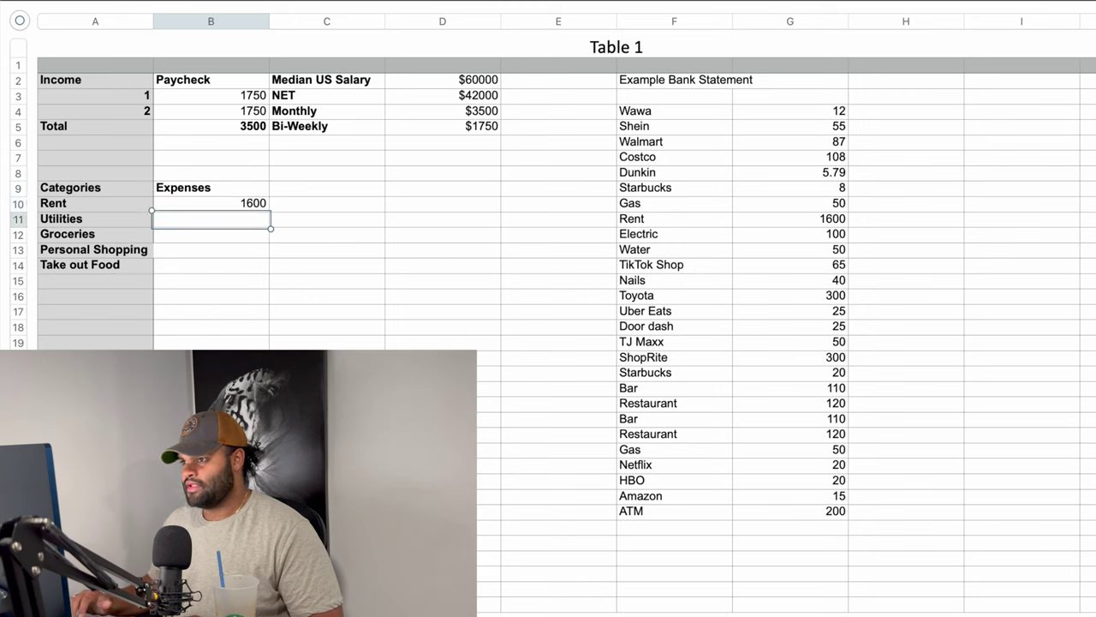
{"action": "type", "text": "="}
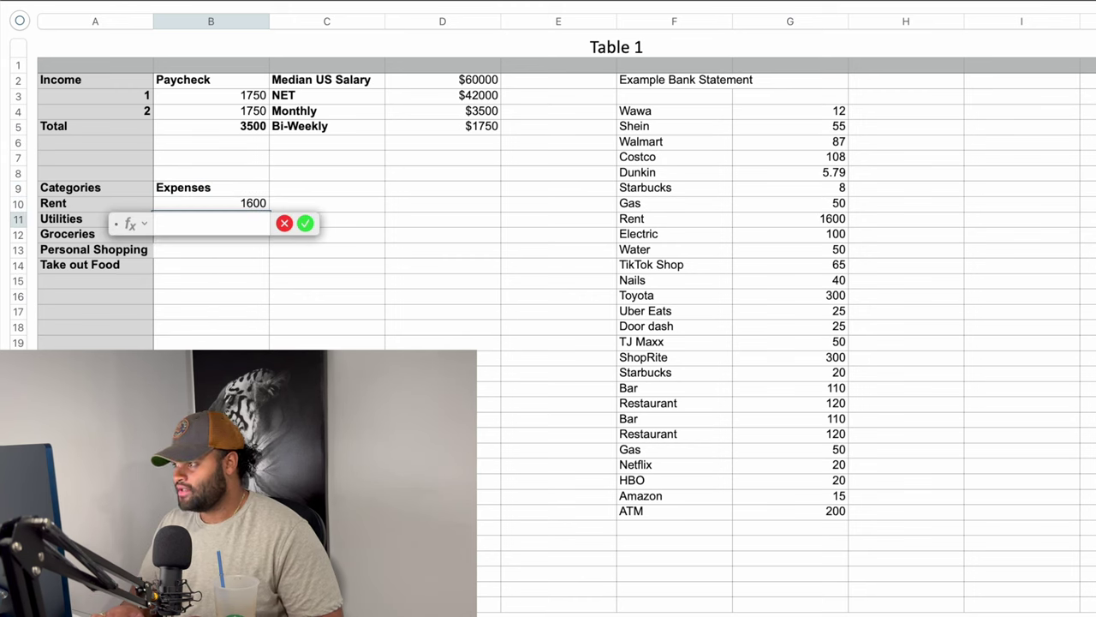
{"action": "type", "text": "10"}
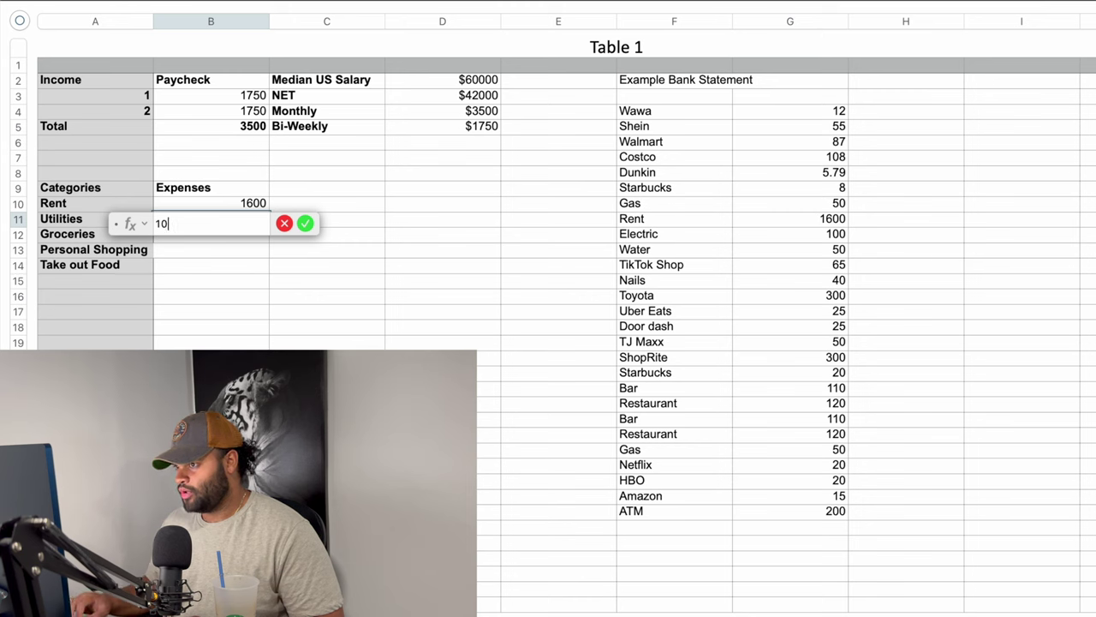
{"action": "type", "text": "0+"}
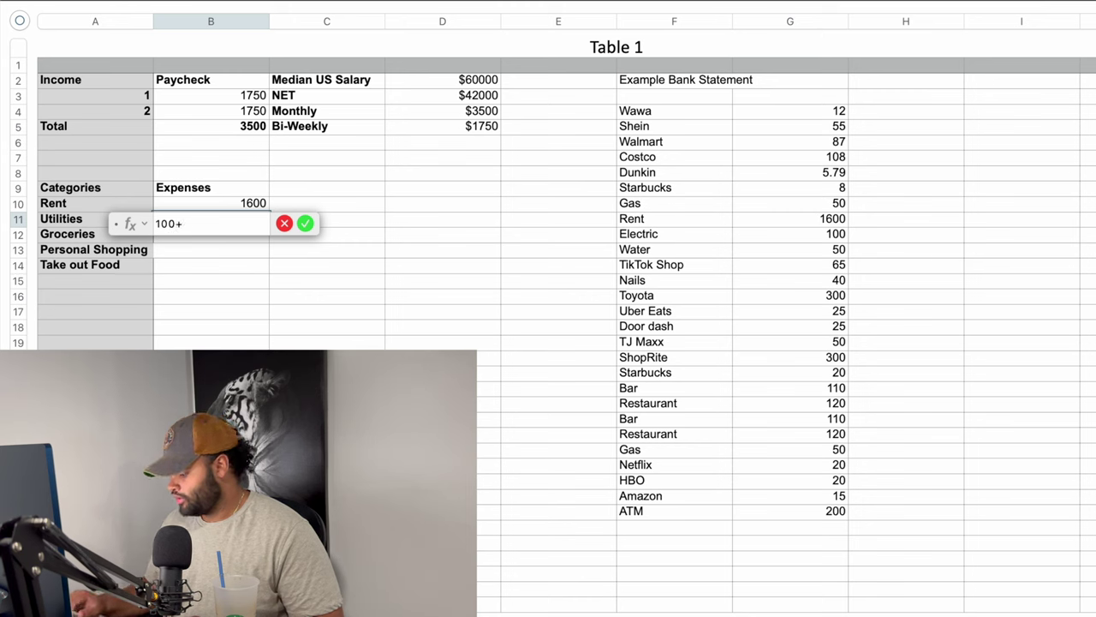
{"action": "type", "text": "50"}
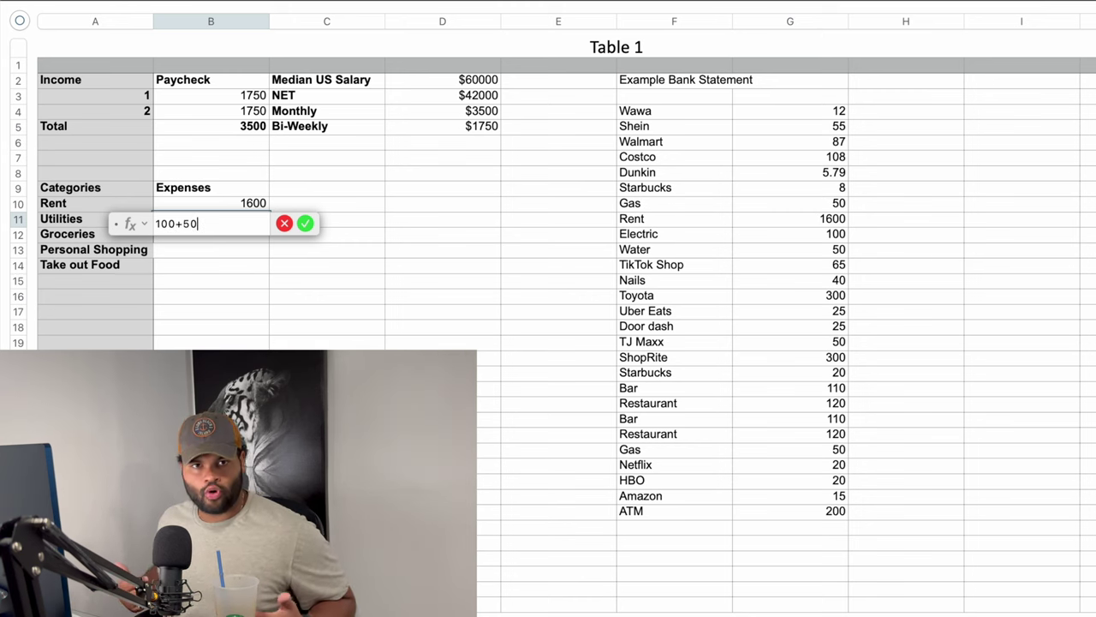
{"action": "key", "text": "Return"}
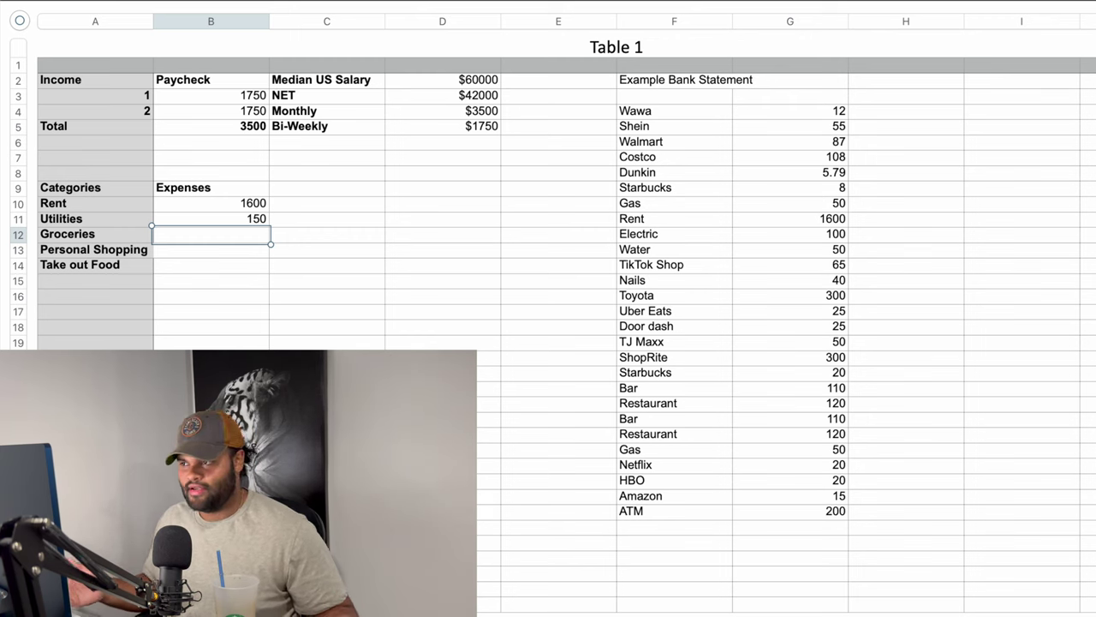
Step: Add a Wifi line of 60 to the bank statement below ATM
{"action": "left_click", "coordinate": [638, 529]}
{"action": "type", "text": "Wifi"}
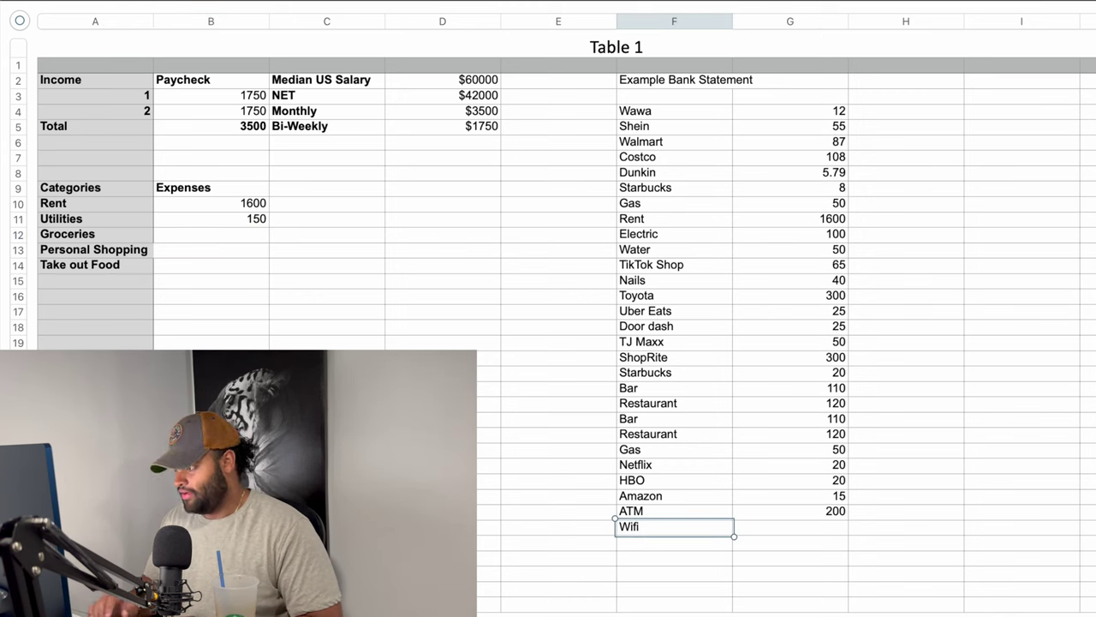
{"action": "key", "text": "Tab"}
{"action": "type", "text": "60"}
{"action": "key", "text": "Return"}
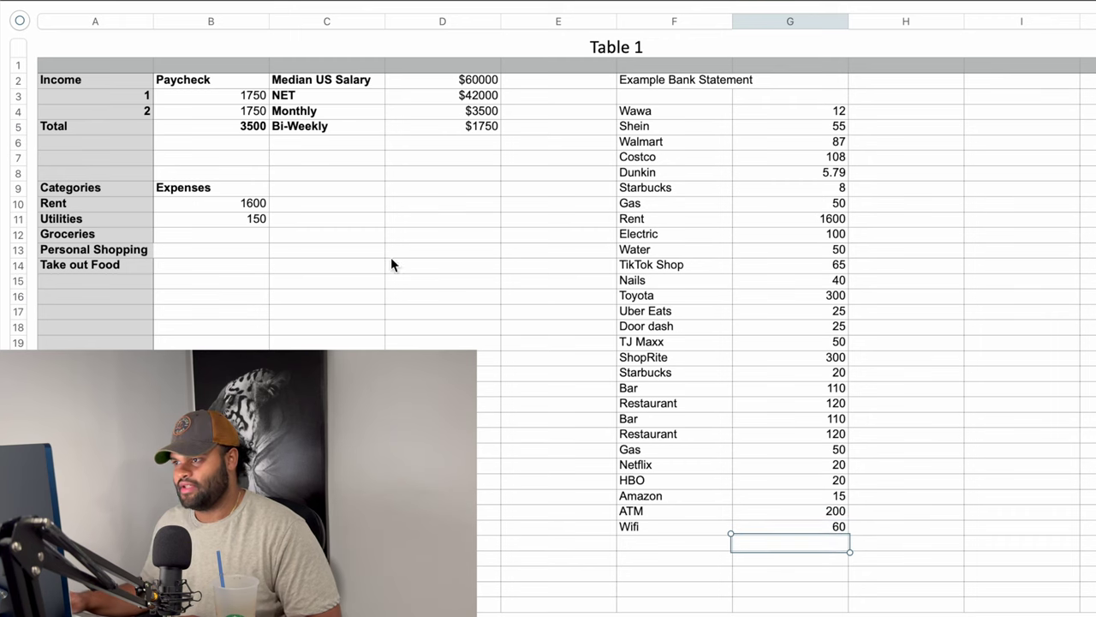
Step: Append +60 to the Utilities formula for a total of 210
{"action": "left_click", "coordinate": [209, 222]}
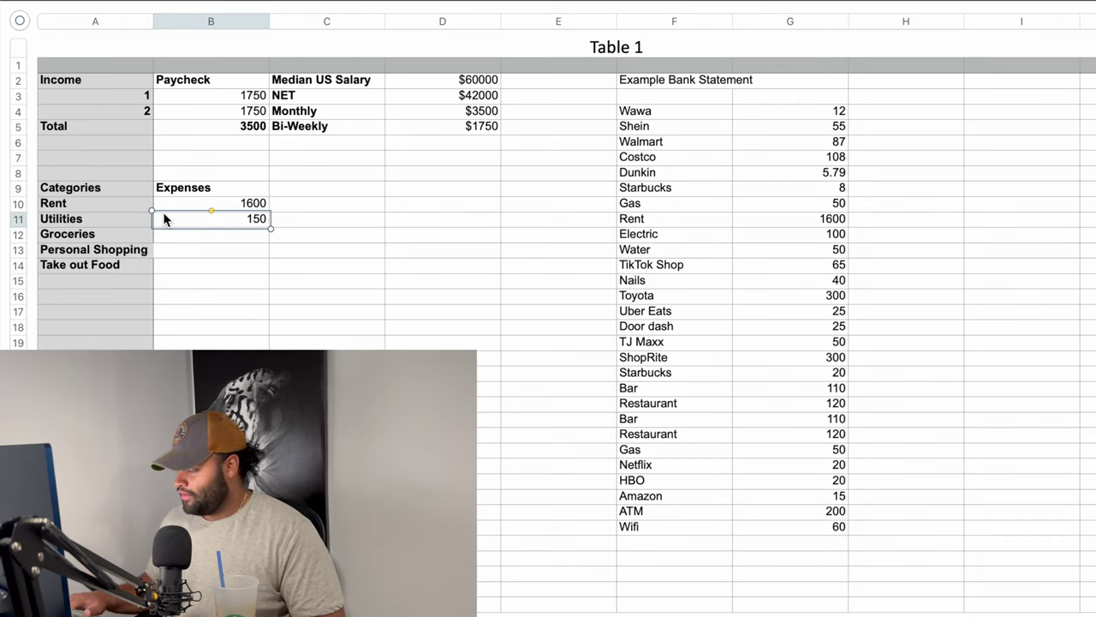
{"action": "double_click", "coordinate": [181, 219]}
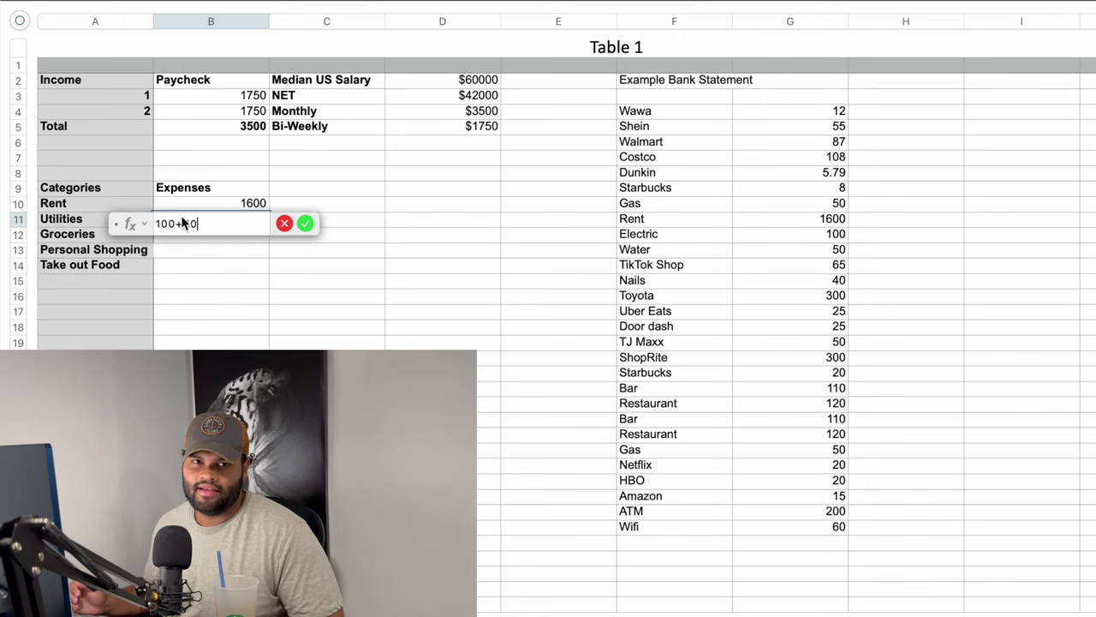
{"action": "type", "text": "+60"}
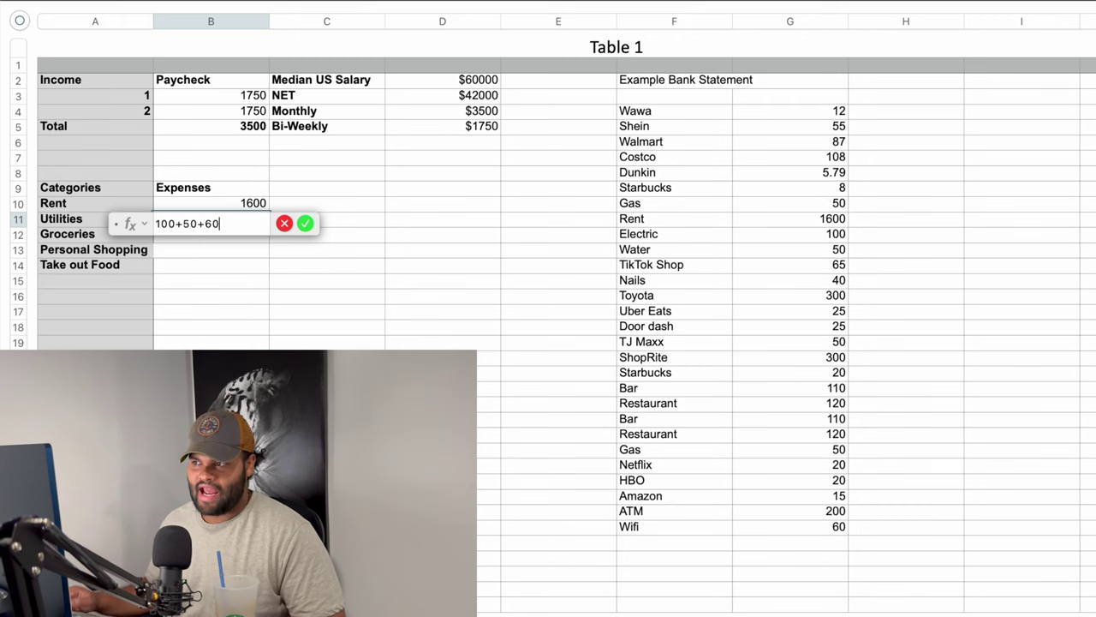
{"action": "key", "text": "Return"}
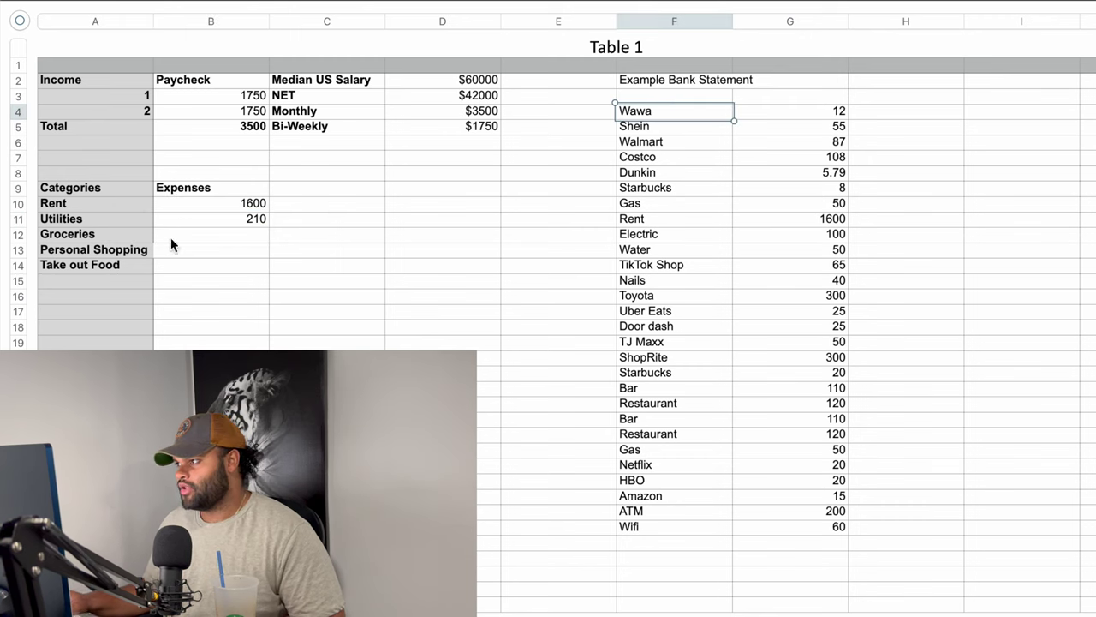
Step: Enter Take out Food as 12 and Personal Shopping as 55
{"action": "left_click", "coordinate": [184, 250]}
{"action": "left_click", "coordinate": [173, 267]}
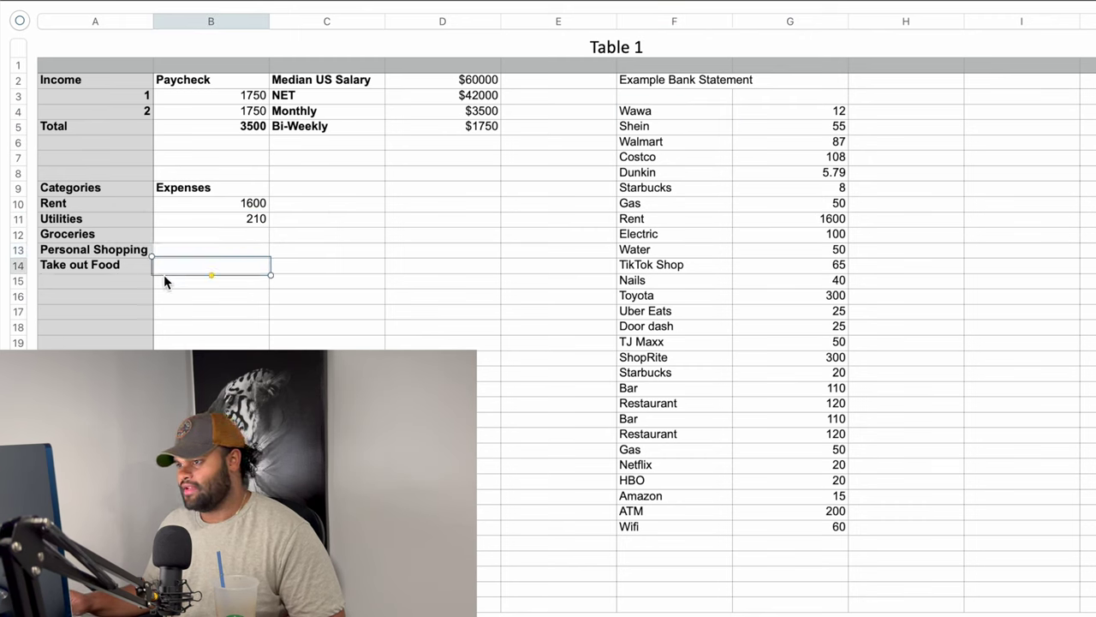
{"action": "type", "text": "=12"}
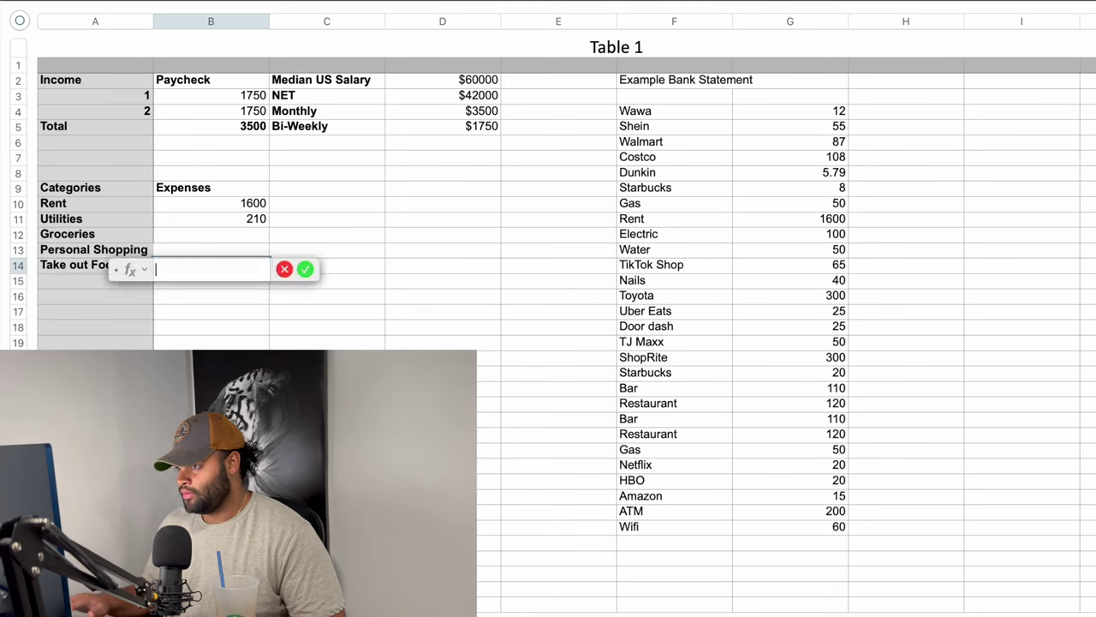
{"action": "key", "text": "Return"}
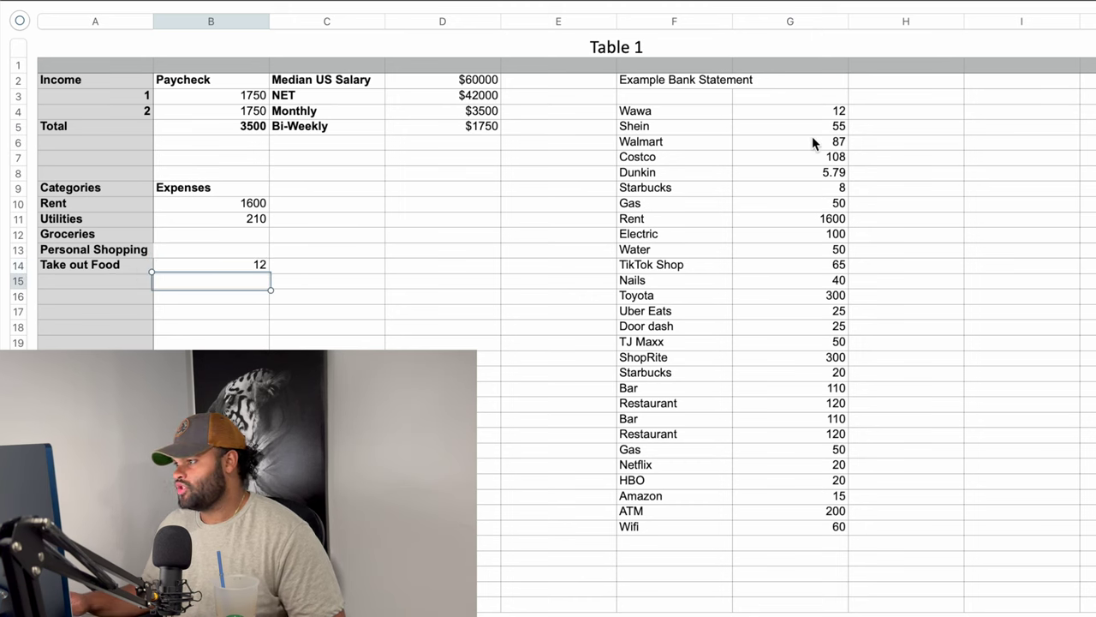
{"action": "left_click", "coordinate": [200, 248]}
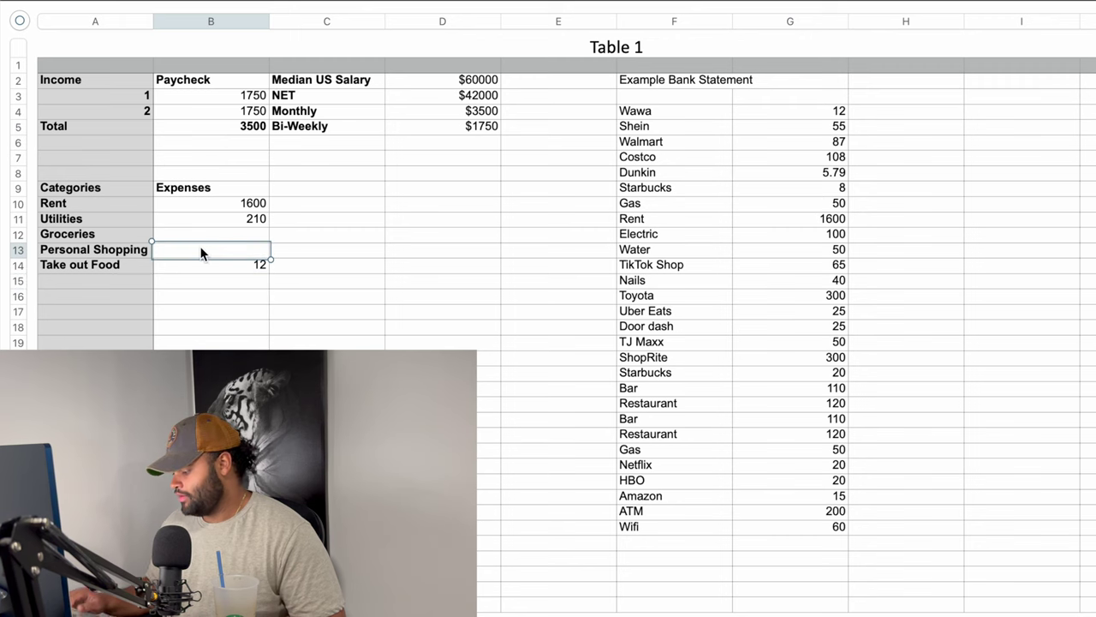
{"action": "type", "text": "="}
{"action": "type", "text": "55"}
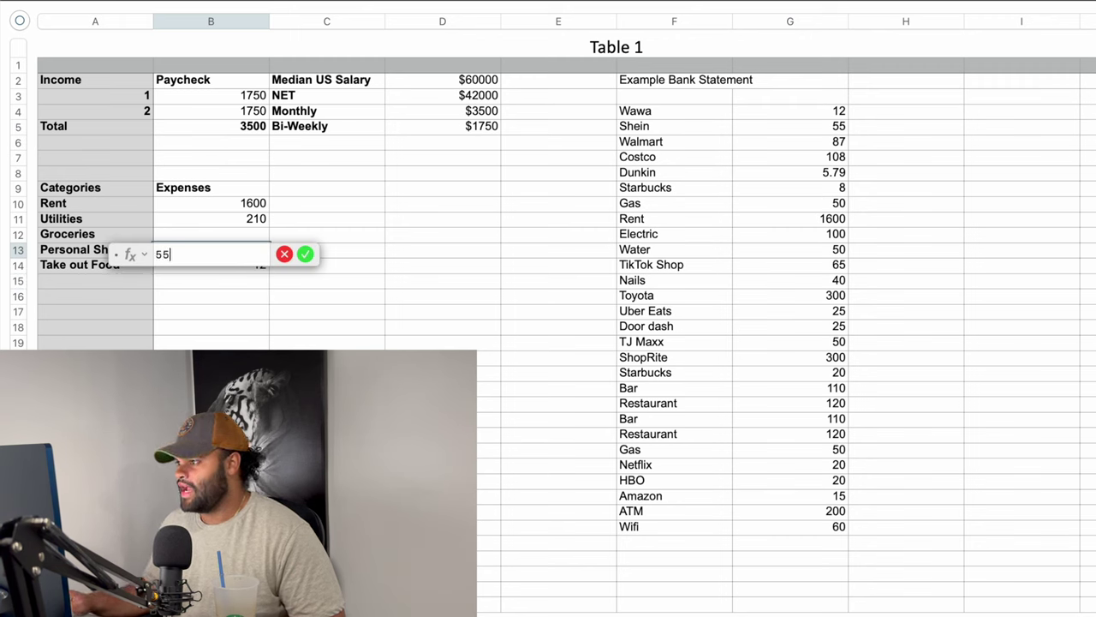
{"action": "key", "text": "Return"}
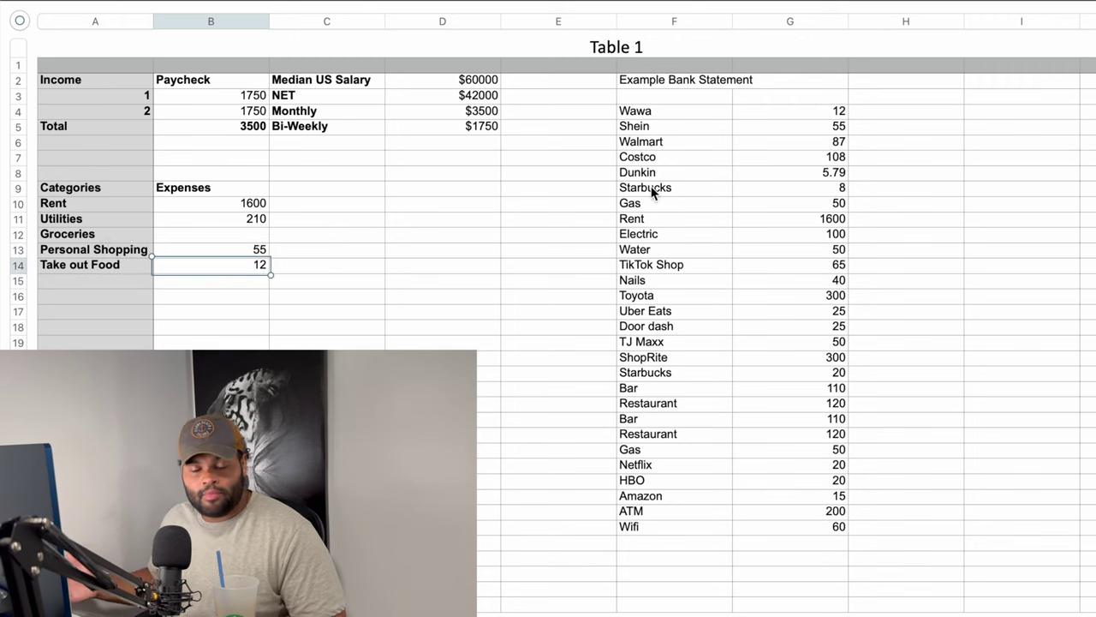
Step: Append +87 to Personal Shopping for a total of 142
{"action": "left_click", "coordinate": [197, 237]}
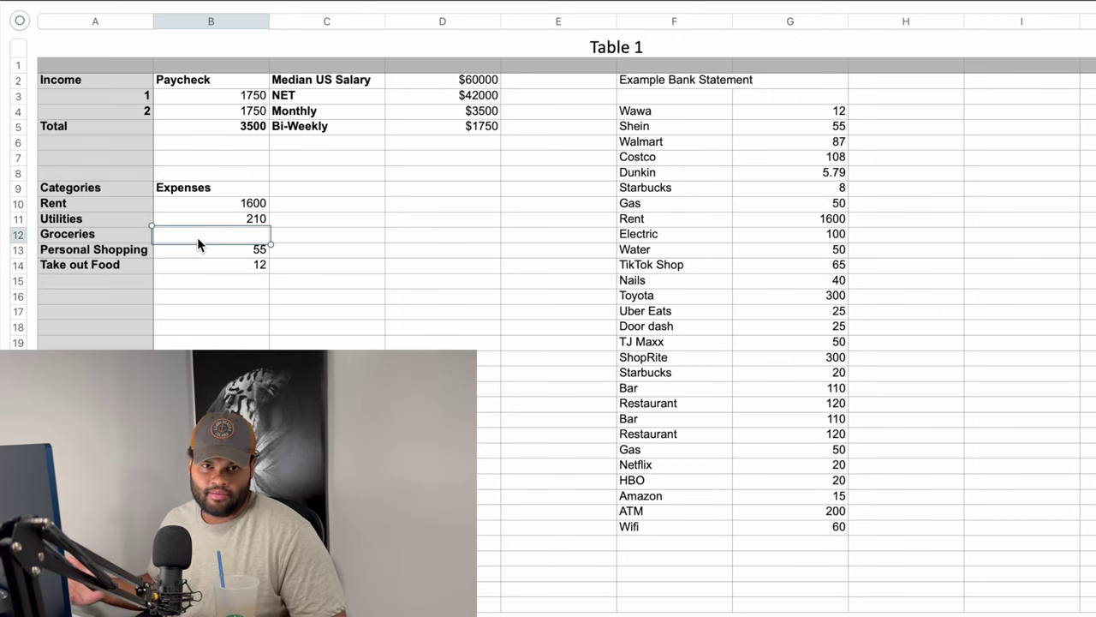
{"action": "left_click", "coordinate": [199, 248]}
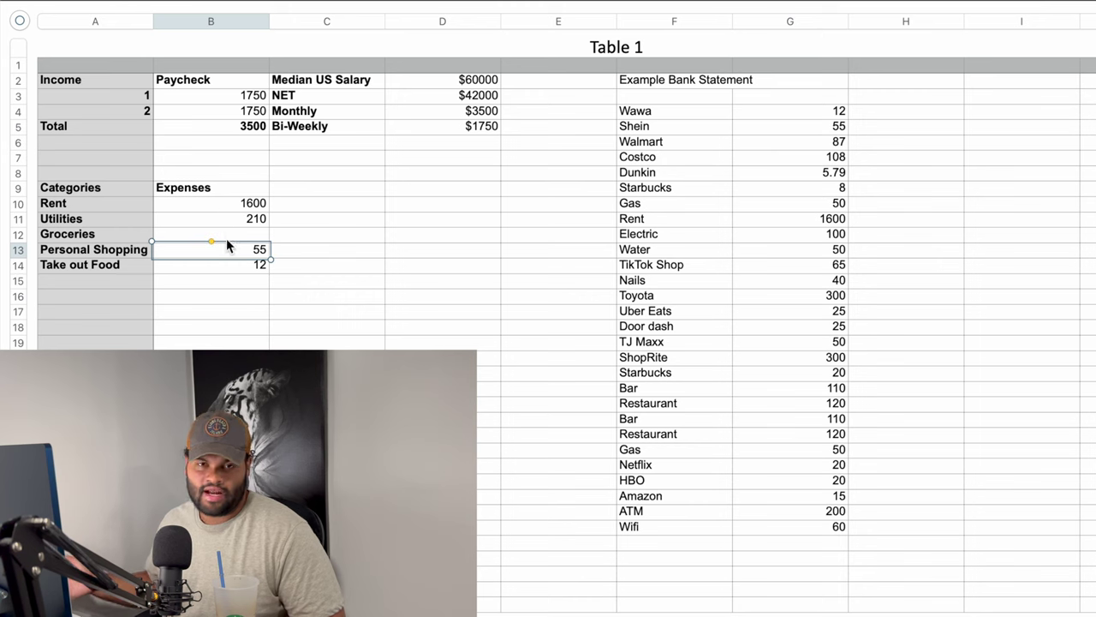
{"action": "double_click", "coordinate": [220, 254]}
{"action": "type", "text": "+87"}
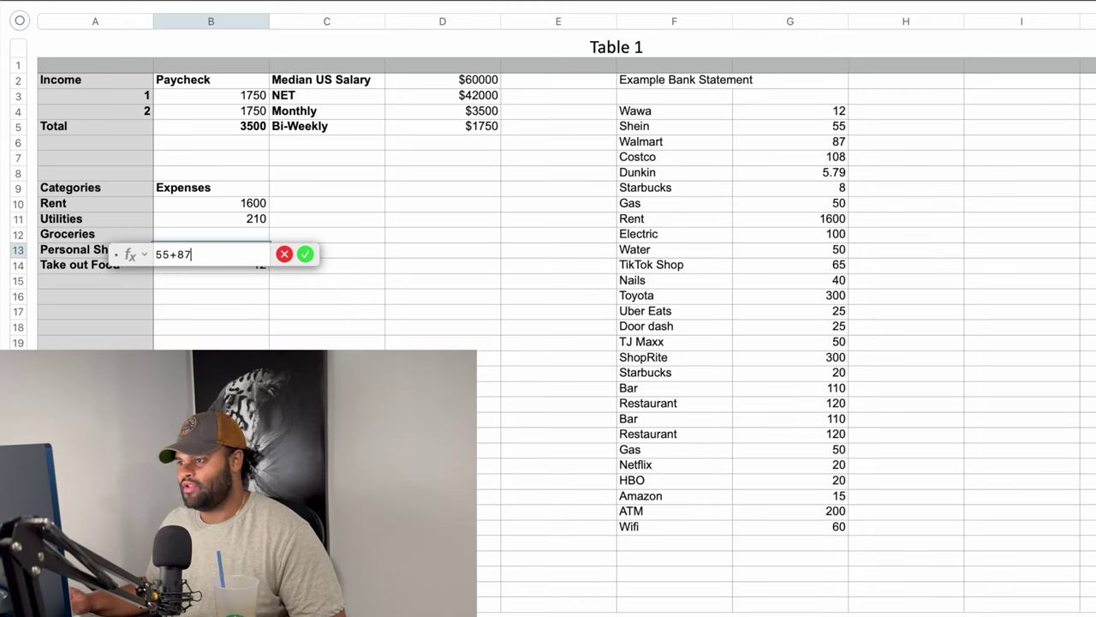
{"action": "key", "text": "Return"}
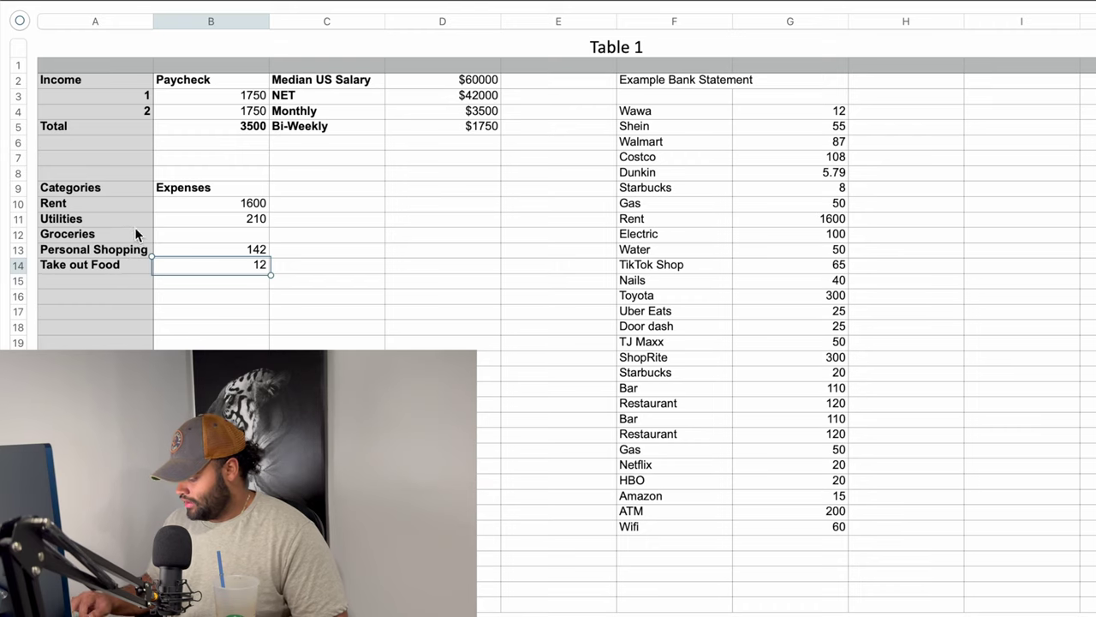
Step: Enter Groceries as 108 and Take out Food as 12+5.79+8 (25.79)
{"action": "left_click", "coordinate": [196, 233]}
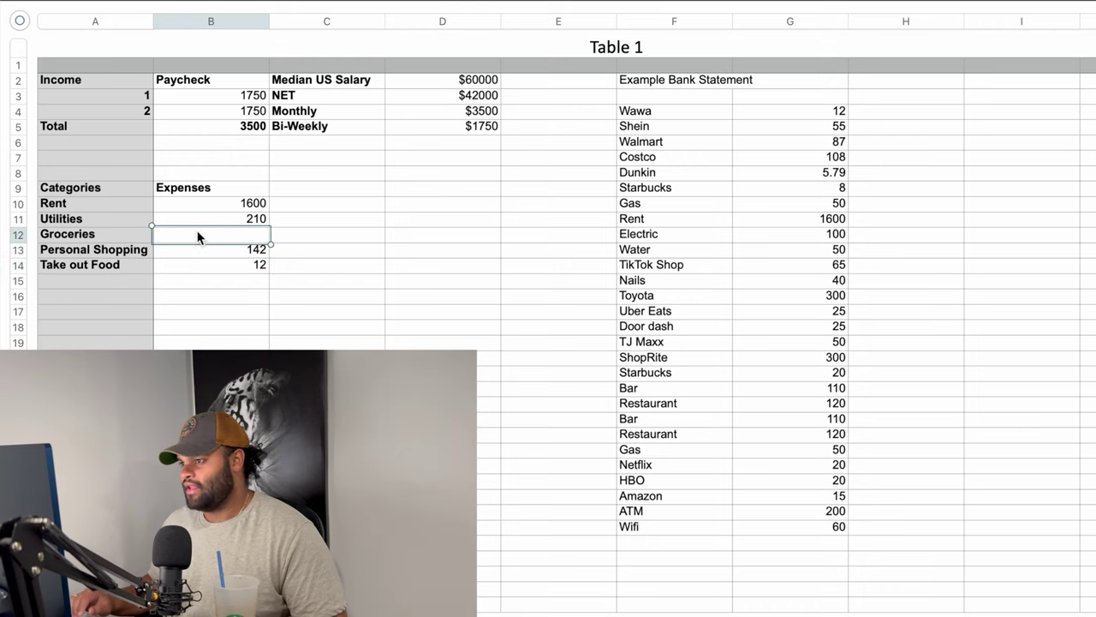
{"action": "type", "text": "=108"}
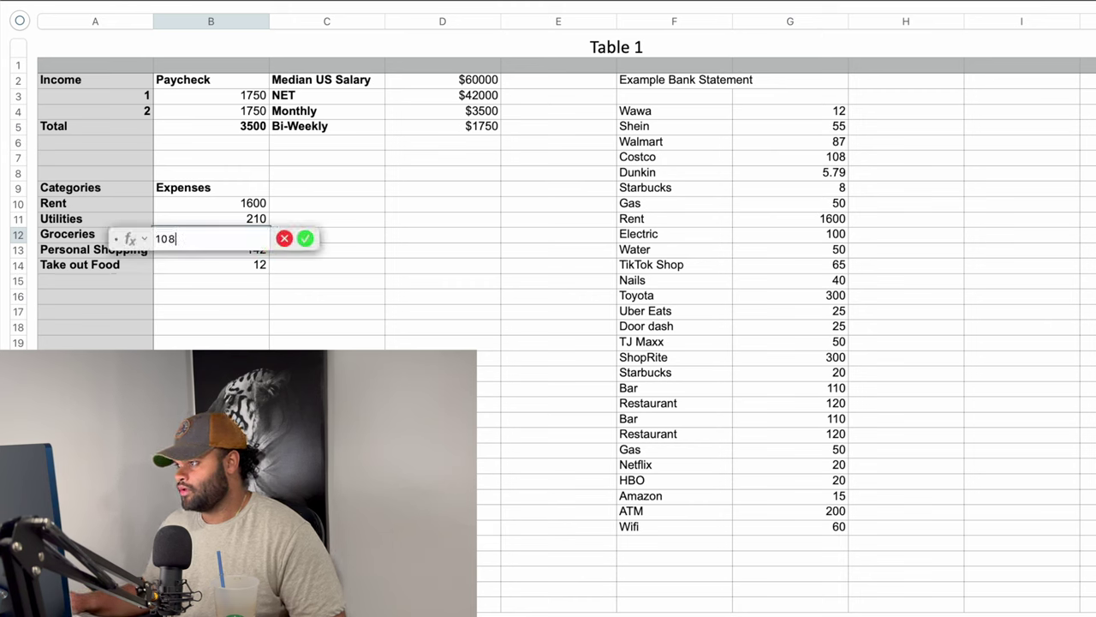
{"action": "key", "text": "Return"}
{"action": "left_click", "coordinate": [218, 266]}
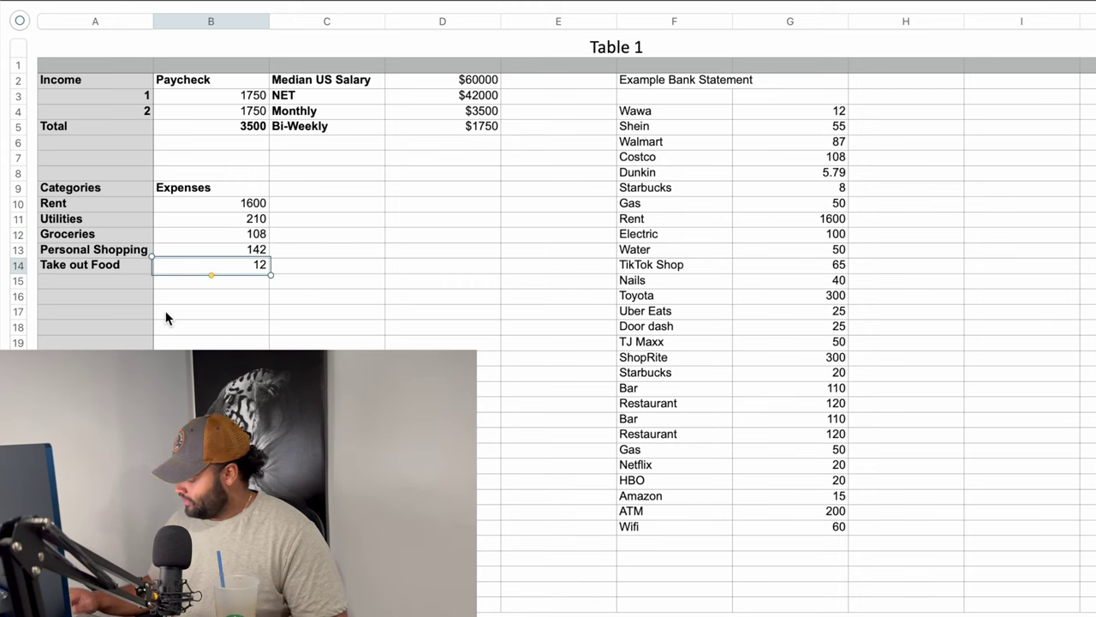
{"action": "type", "text": "="}
{"action": "type", "text": "+5."}
{"action": "type", "text": "79"}
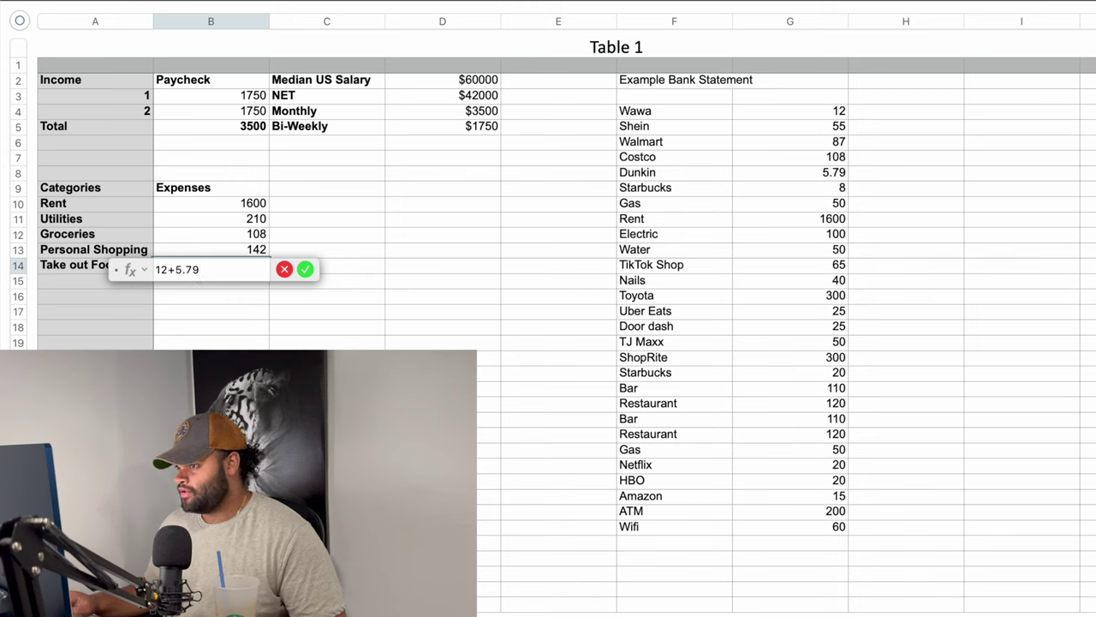
{"action": "type", "text": "+8"}
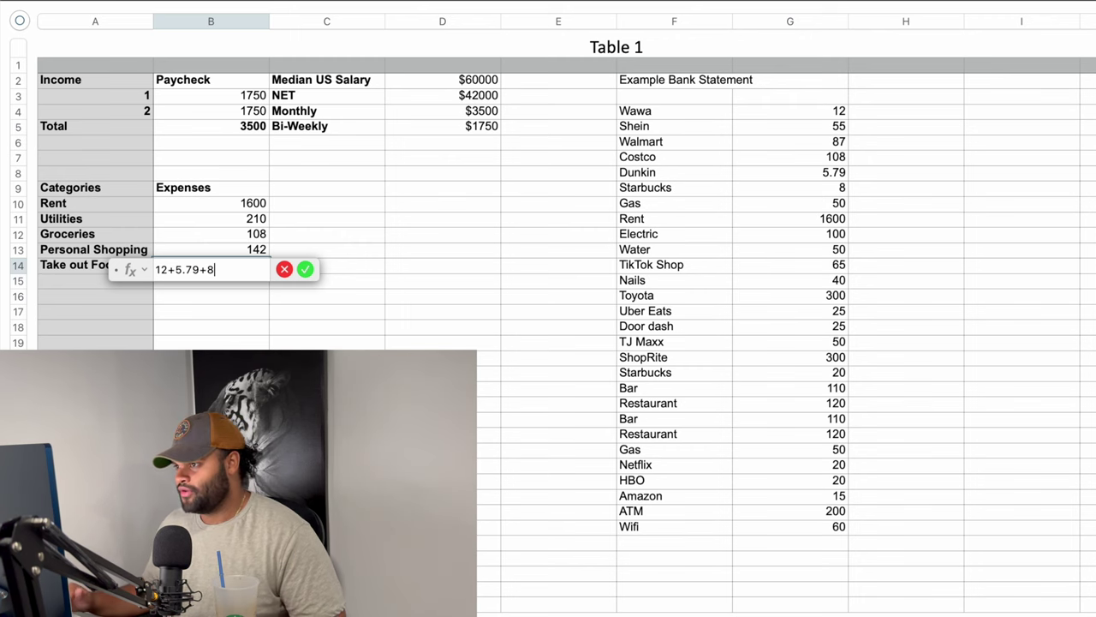
{"action": "key", "text": "Return"}
Step: Add a Car gas category with an amount of 50
{"action": "key", "text": "Left"}
{"action": "type", "text": "Cars"}
{"action": "key", "text": "BackSpace"}
{"action": "type", "text": "gas"}
{"action": "key", "text": "Tab"}
{"action": "type", "text": "="}
{"action": "type", "text": "50"}
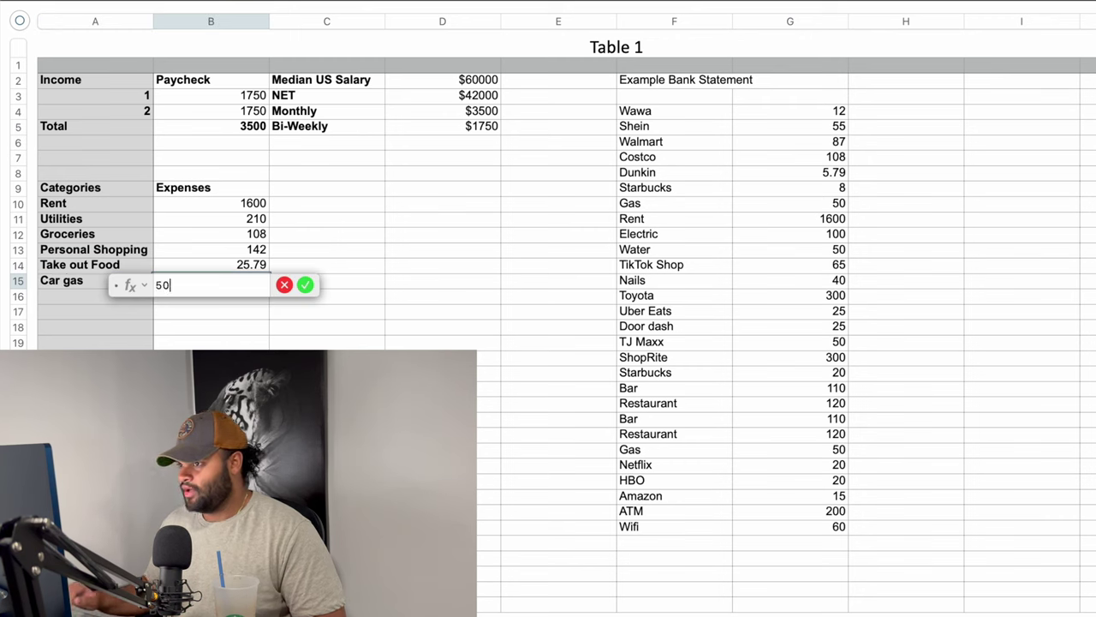
{"action": "key", "text": "Return"}
{"action": "left_click", "coordinate": [65, 301]}
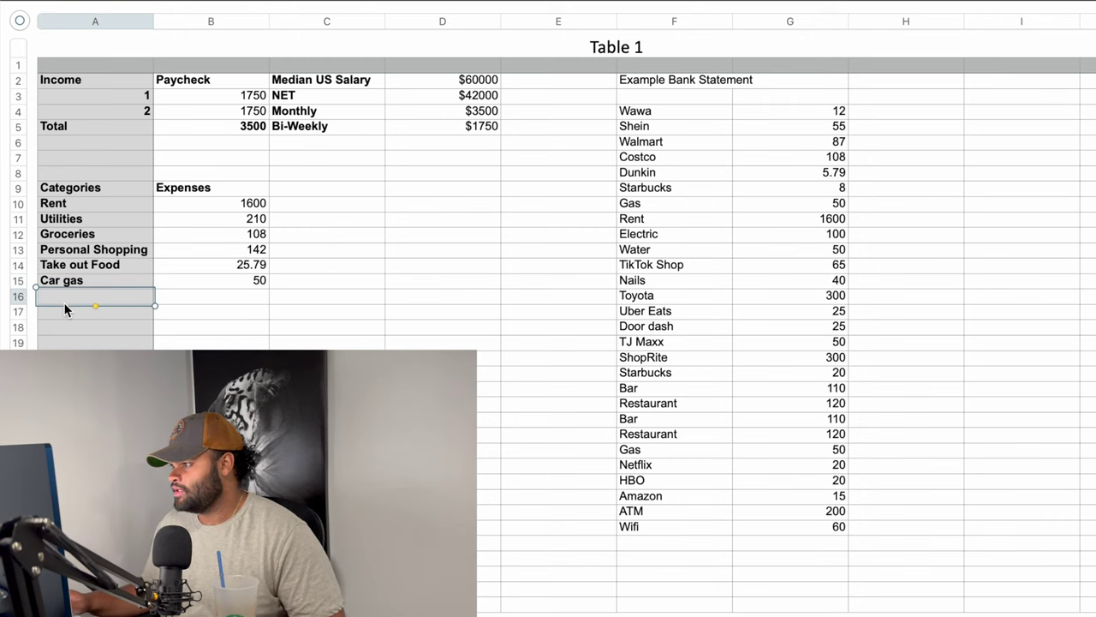
Step: Check the Electric, Water and TikTok Shop lines; extend Personal Shopping with +65+40 to 247
{"action": "left_click", "coordinate": [658, 239]}
{"action": "left_click", "coordinate": [653, 256]}
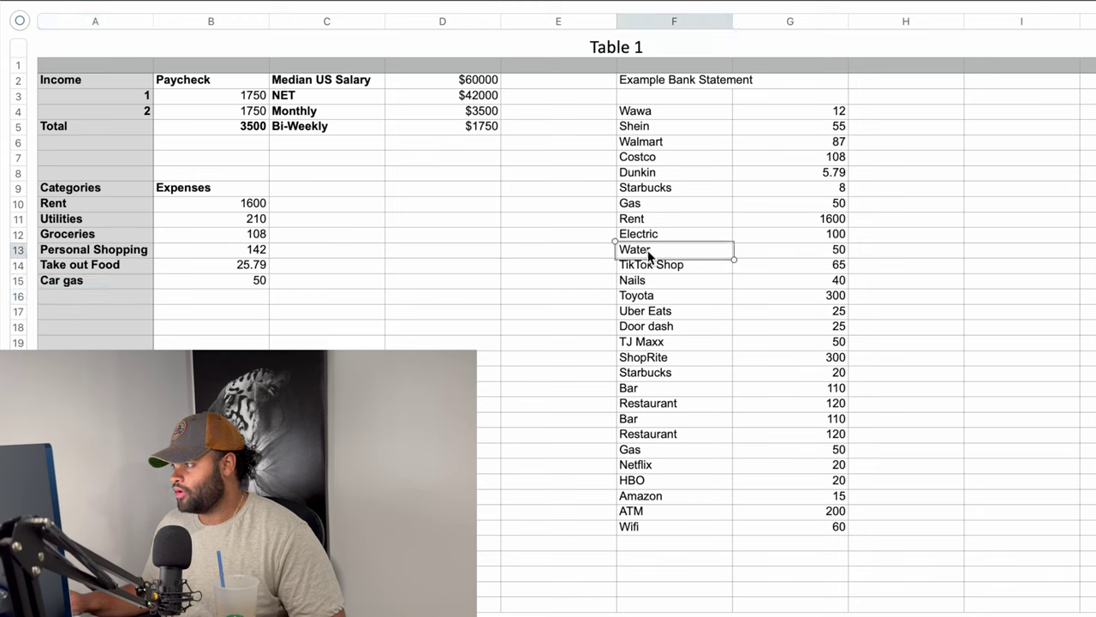
{"action": "left_click", "coordinate": [659, 270]}
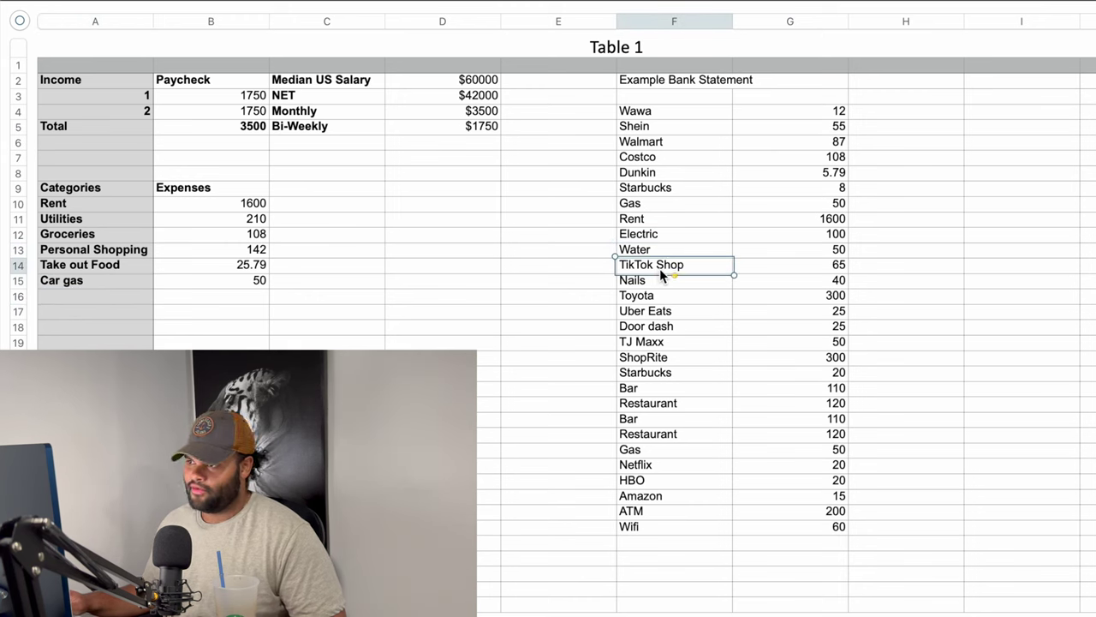
{"action": "double_click", "coordinate": [219, 250]}
{"action": "type", "text": "+87+"}
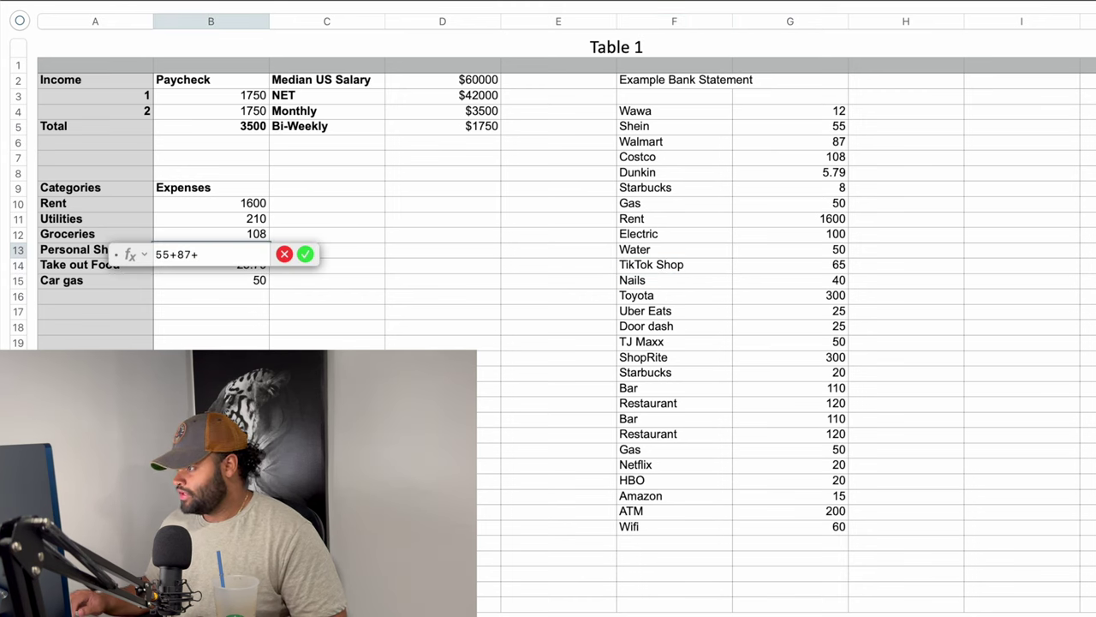
{"action": "type", "text": "65"}
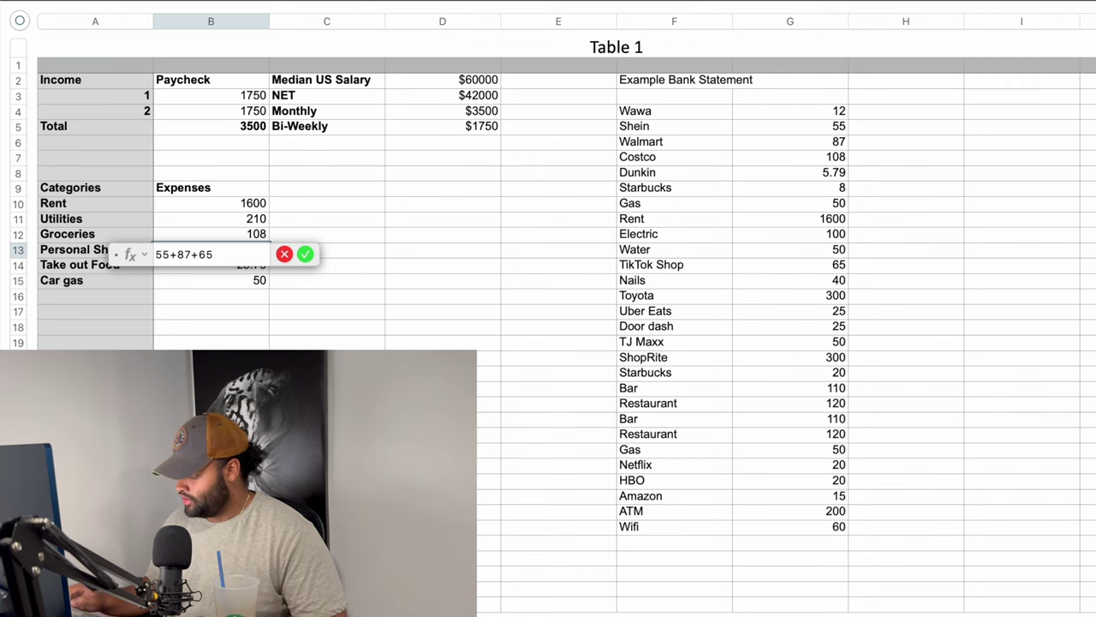
{"action": "type", "text": "+"}
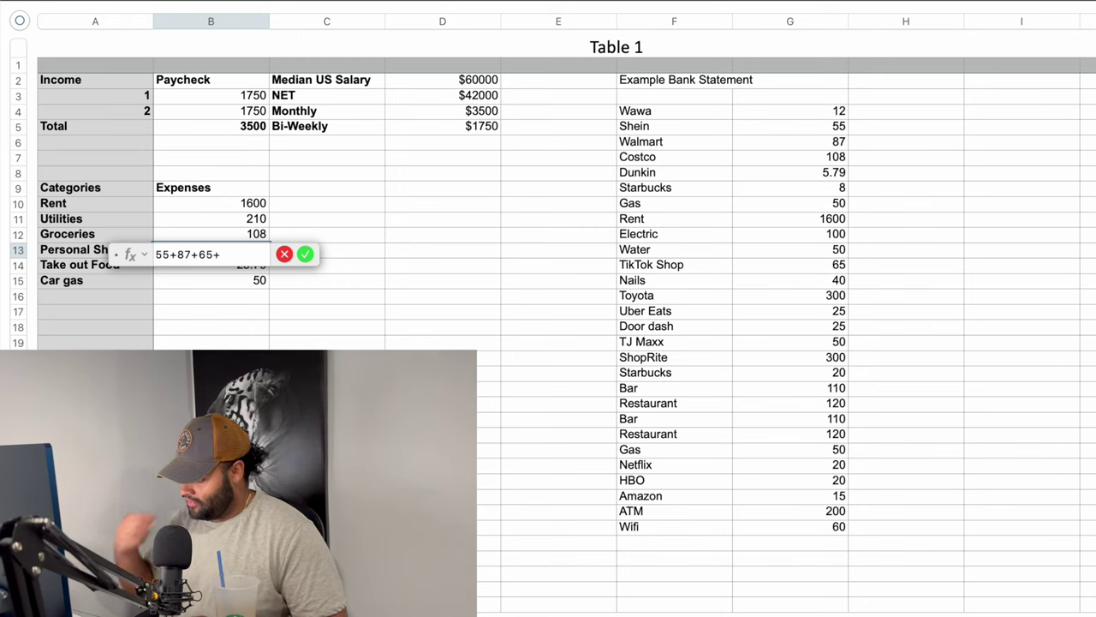
{"action": "type", "text": "40"}
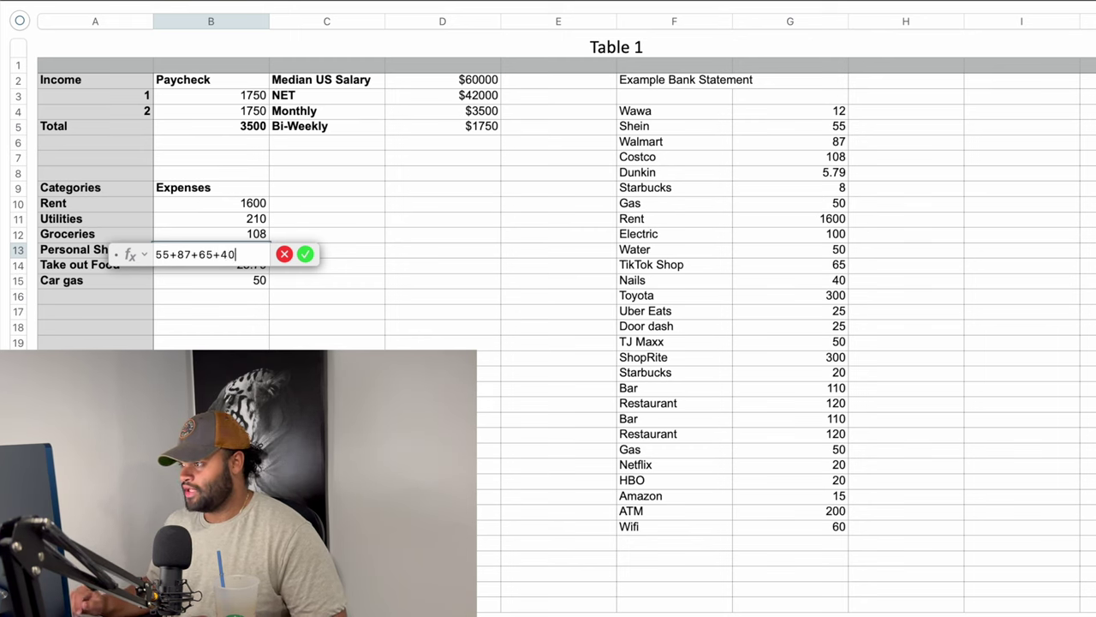
{"action": "key", "text": "Return"}
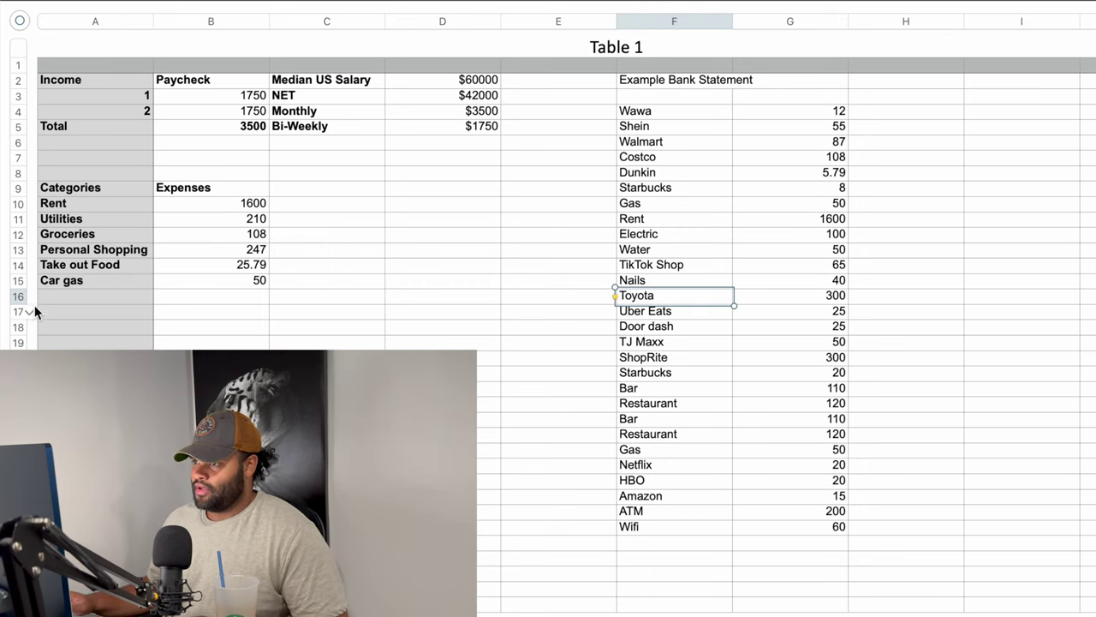
Step: Add a Car Note category of 300
{"action": "left_click", "coordinate": [59, 302]}
{"action": "type", "text": "Car "}
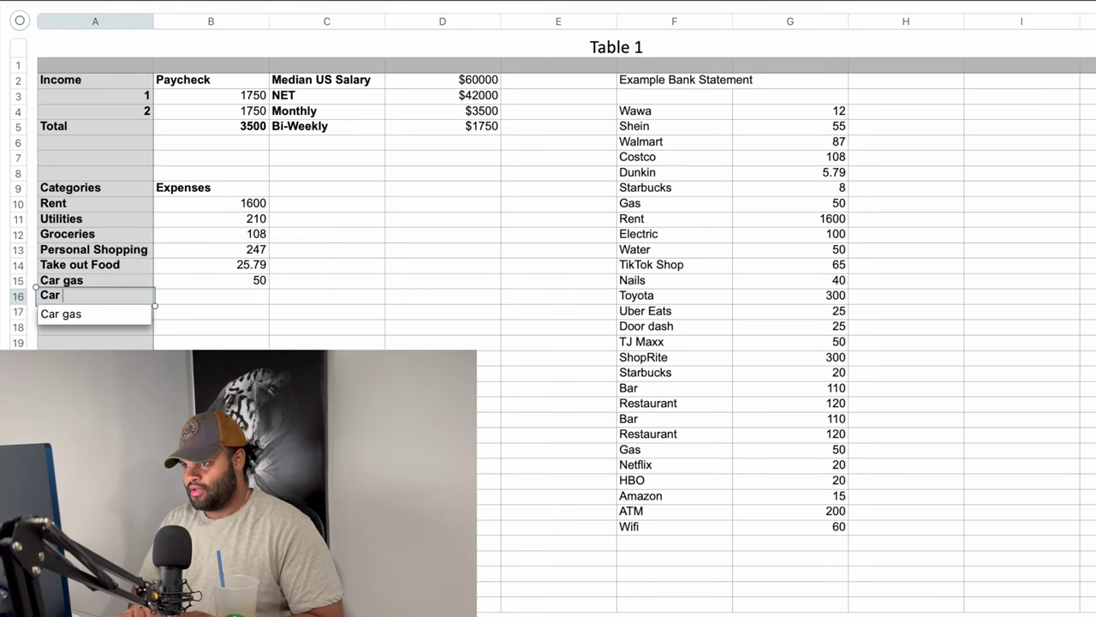
{"action": "type", "text": "Note"}
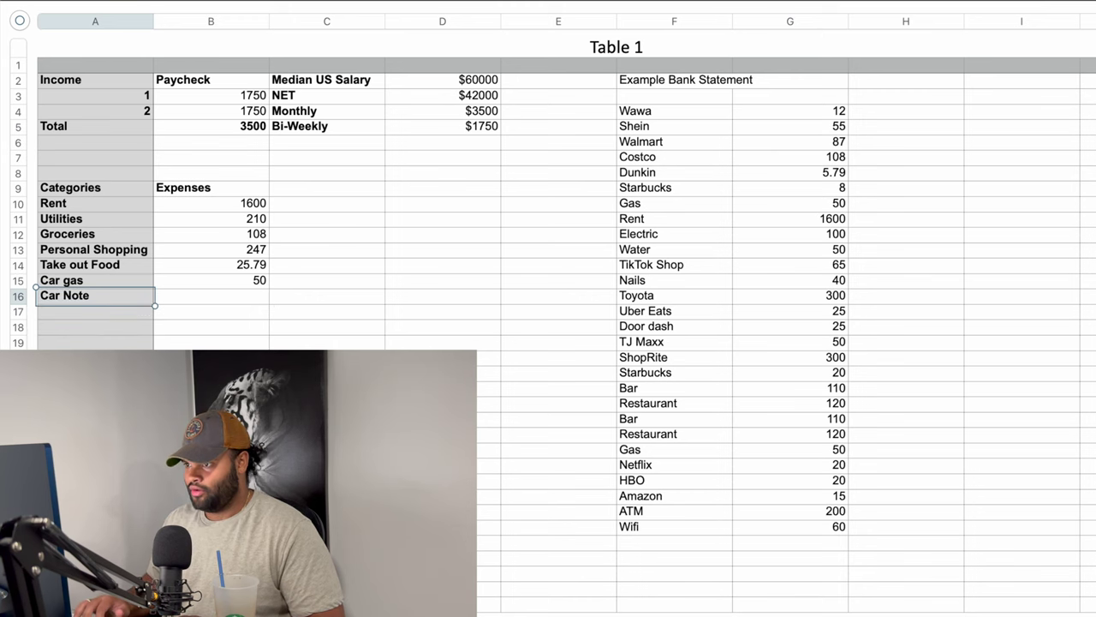
{"action": "key", "text": "Tab"}
{"action": "type", "text": "300"}
{"action": "key", "text": "Return"}
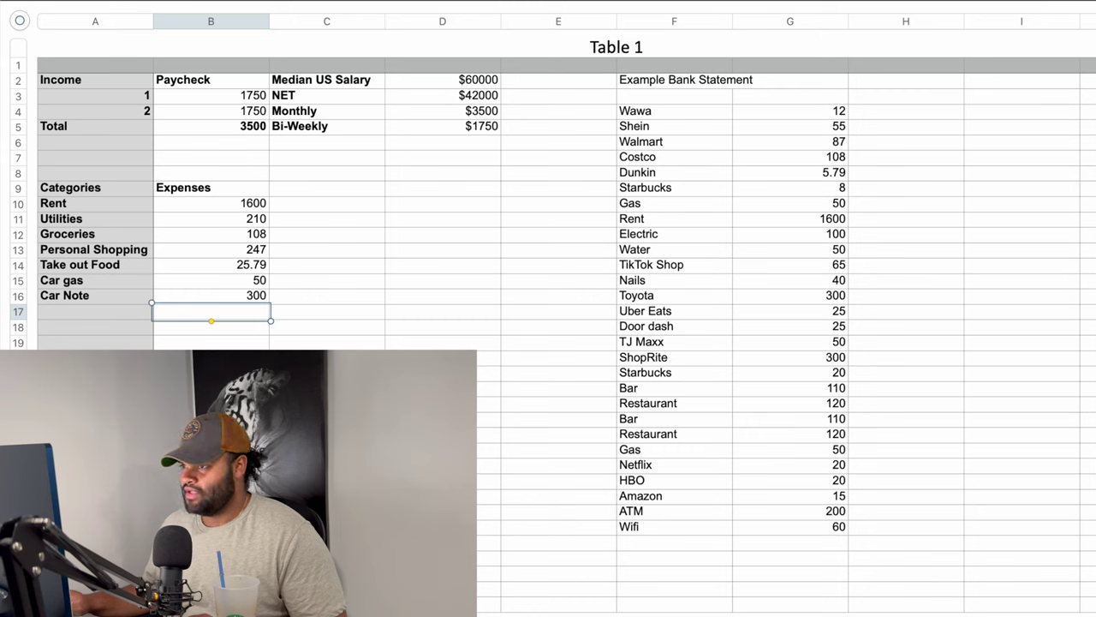
Step: Add +25+25 to Take out Food and +50 to Personal Shopping, reaching 297
{"action": "double_click", "coordinate": [229, 265]}
{"action": "type", "text": "+"}
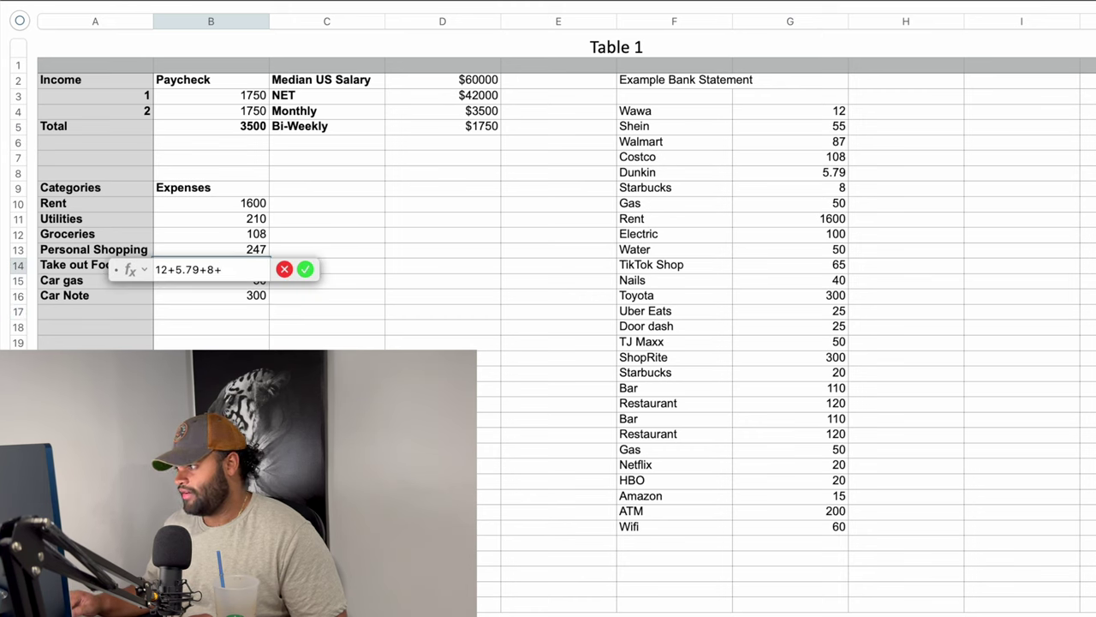
{"action": "type", "text": "25"}
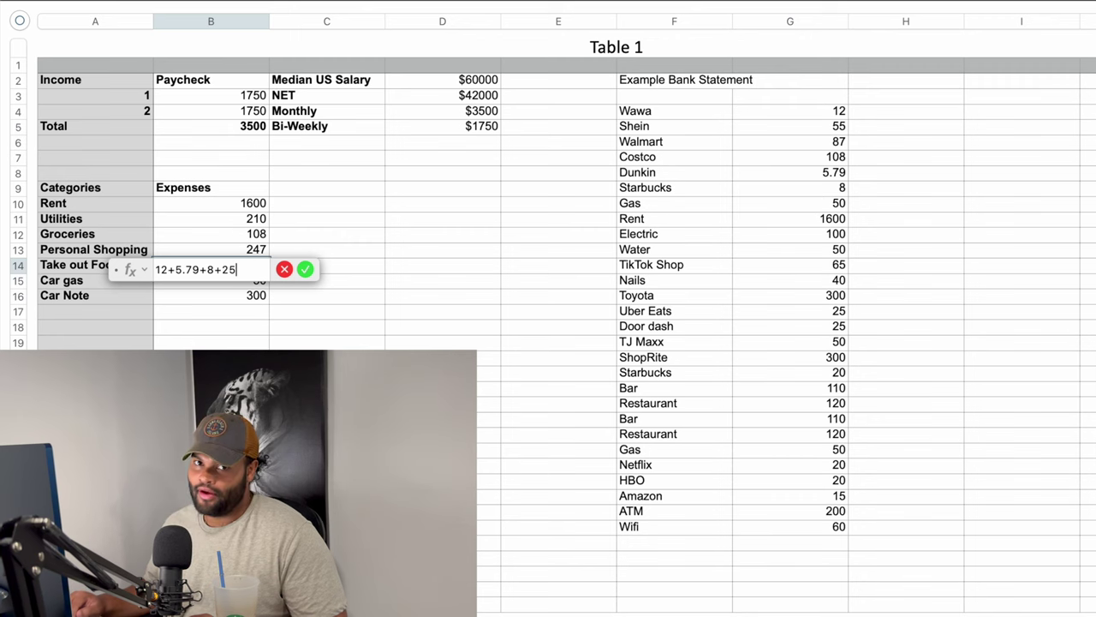
{"action": "type", "text": "+25"}
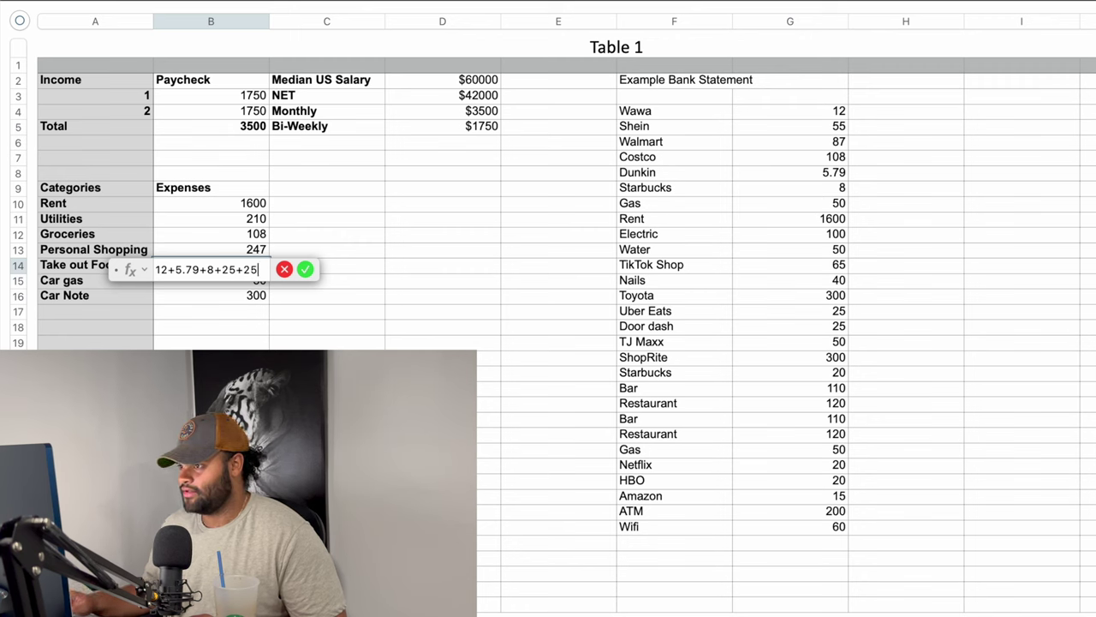
{"action": "double_click", "coordinate": [234, 250]}
{"action": "type", "text": "+50"}
{"action": "key", "text": "Return"}
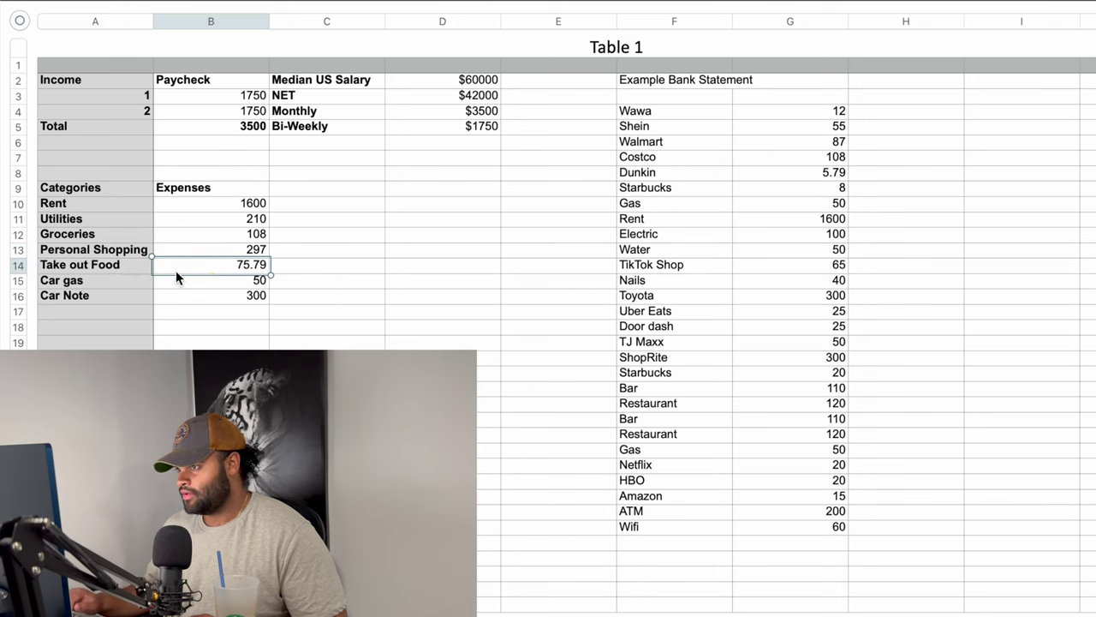
Step: Add +300 to Groceries (408) and +20 to Take out Food (95.79)
{"action": "left_click", "coordinate": [210, 238]}
{"action": "double_click", "coordinate": [208, 236]}
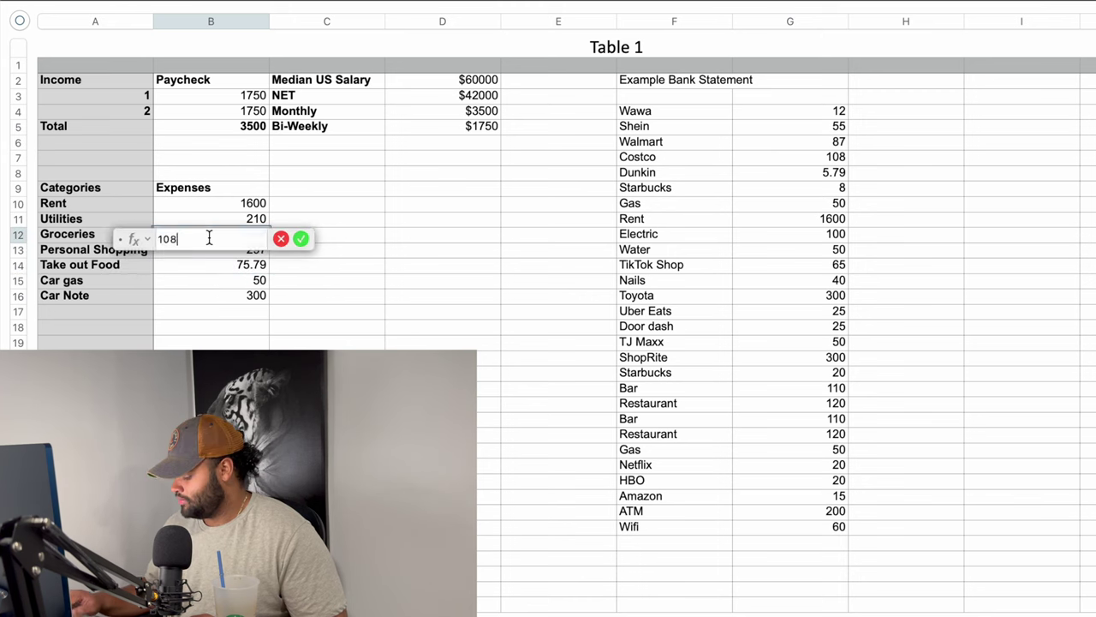
{"action": "type", "text": "+"}
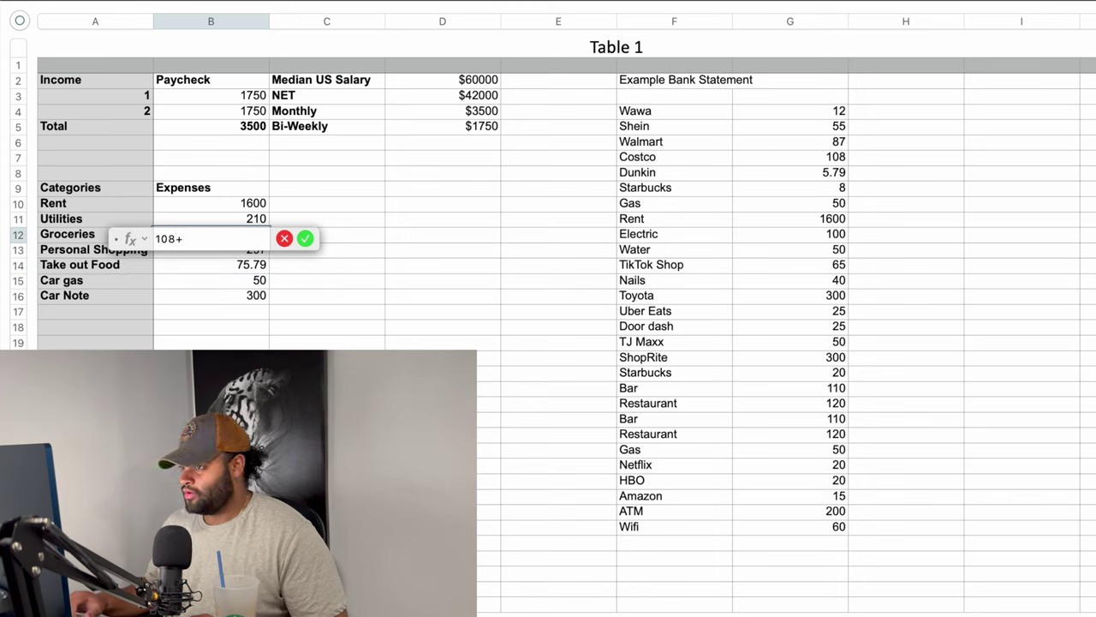
{"action": "type", "text": "300"}
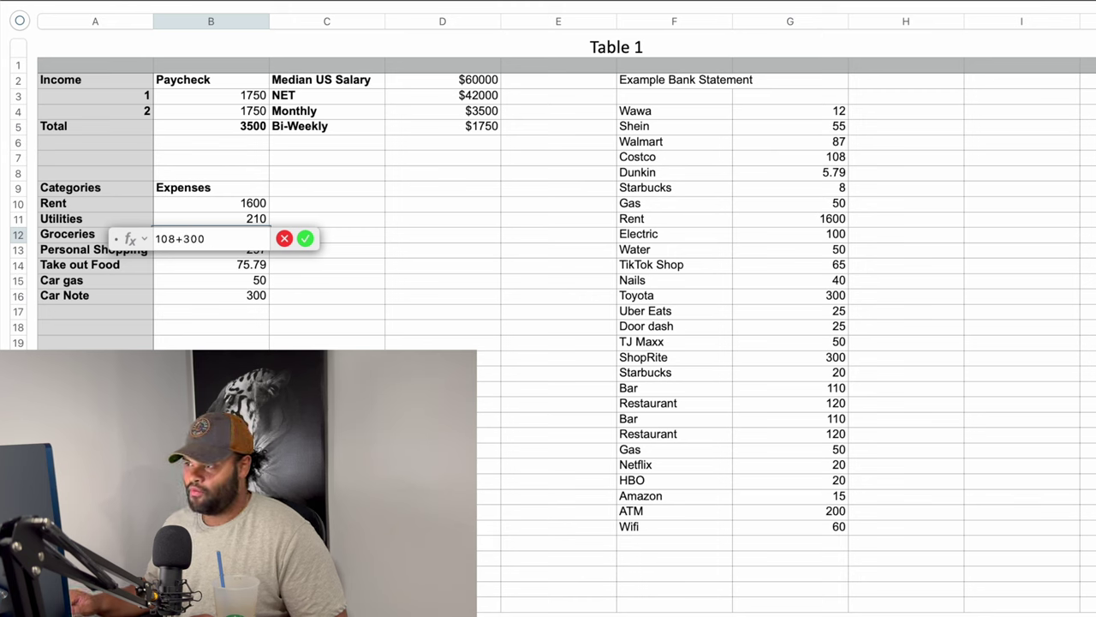
{"action": "key", "text": "Return"}
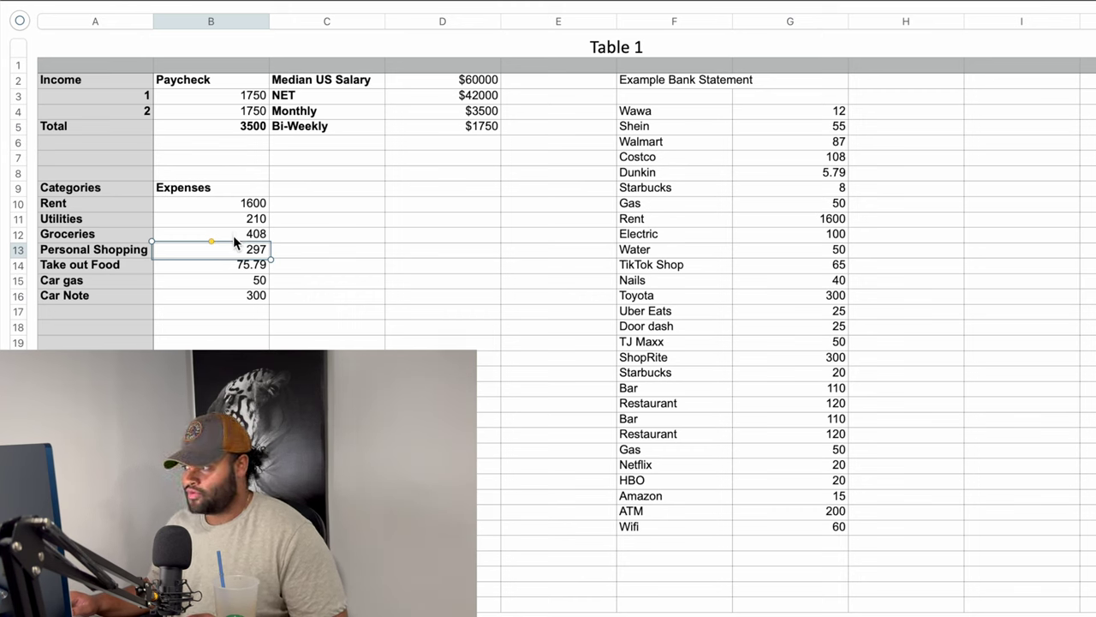
{"action": "double_click", "coordinate": [214, 264]}
{"action": "type", "text": "+20"}
{"action": "key", "text": "Return"}
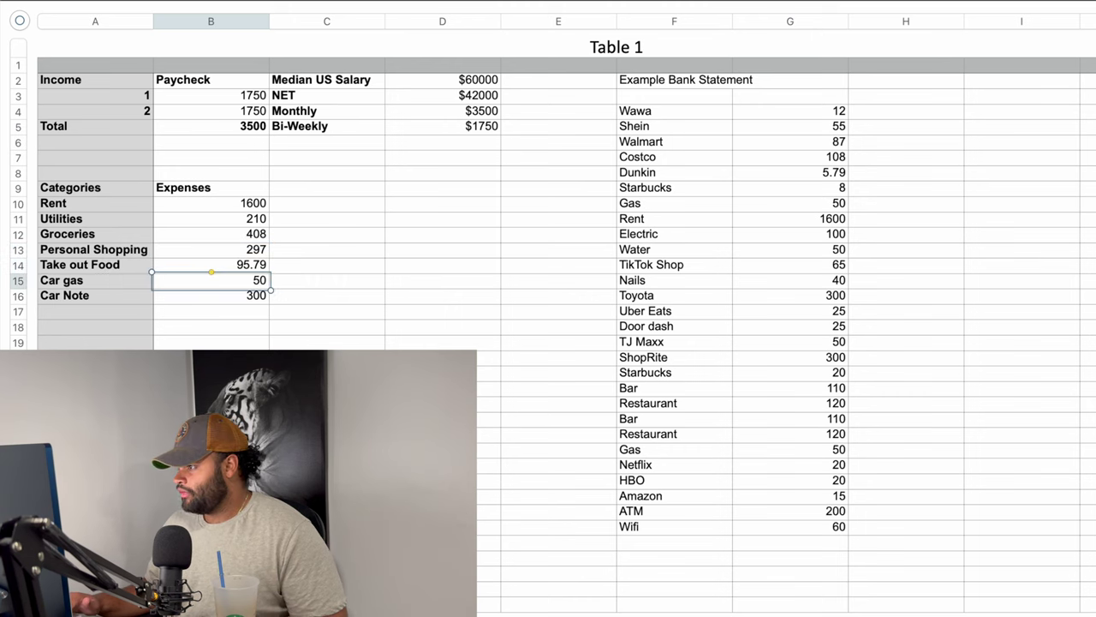
{"action": "left_click", "coordinate": [635, 392]}
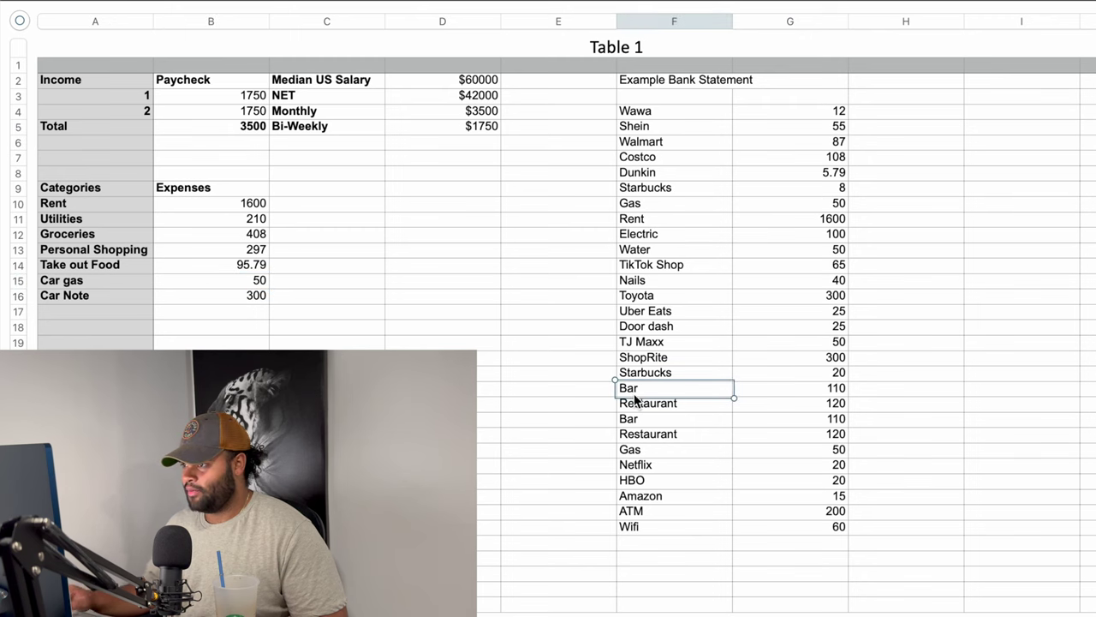
{"action": "left_click", "coordinate": [604, 406]}
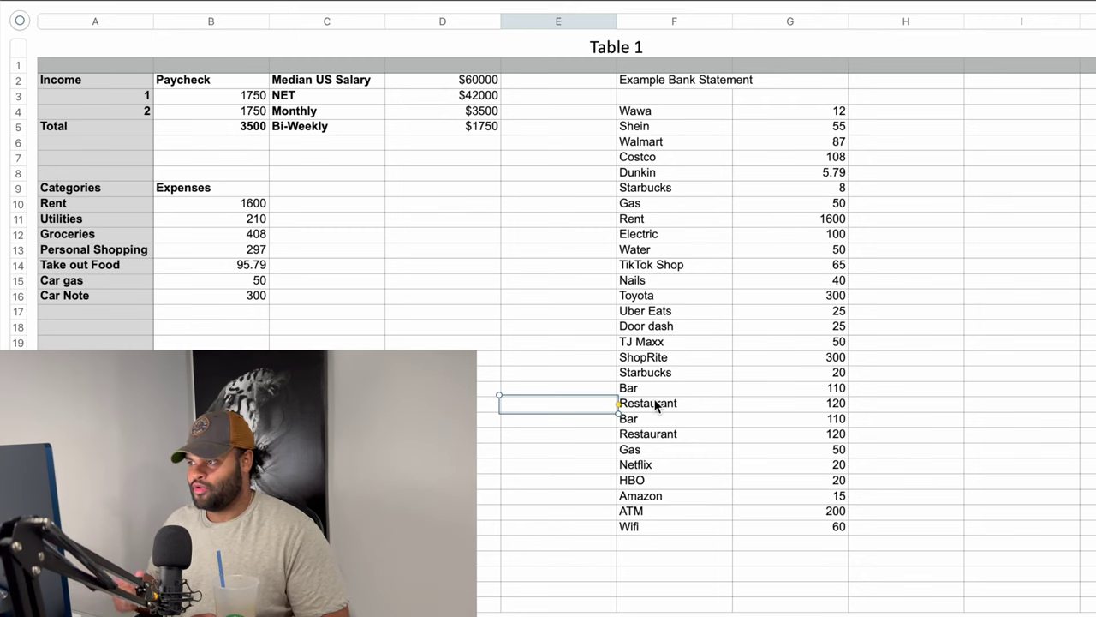
Step: Append +110+120+110+120 to Take out Food (555.79) and set Car gas to =50+50
{"action": "left_click", "coordinate": [216, 267]}
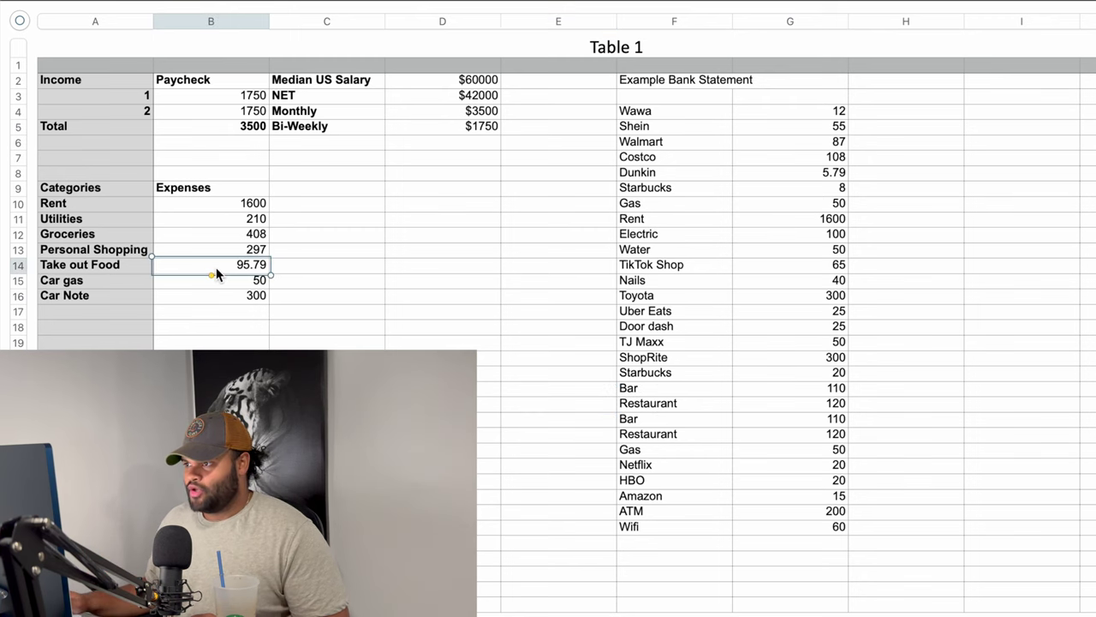
{"action": "left_click", "coordinate": [216, 267]}
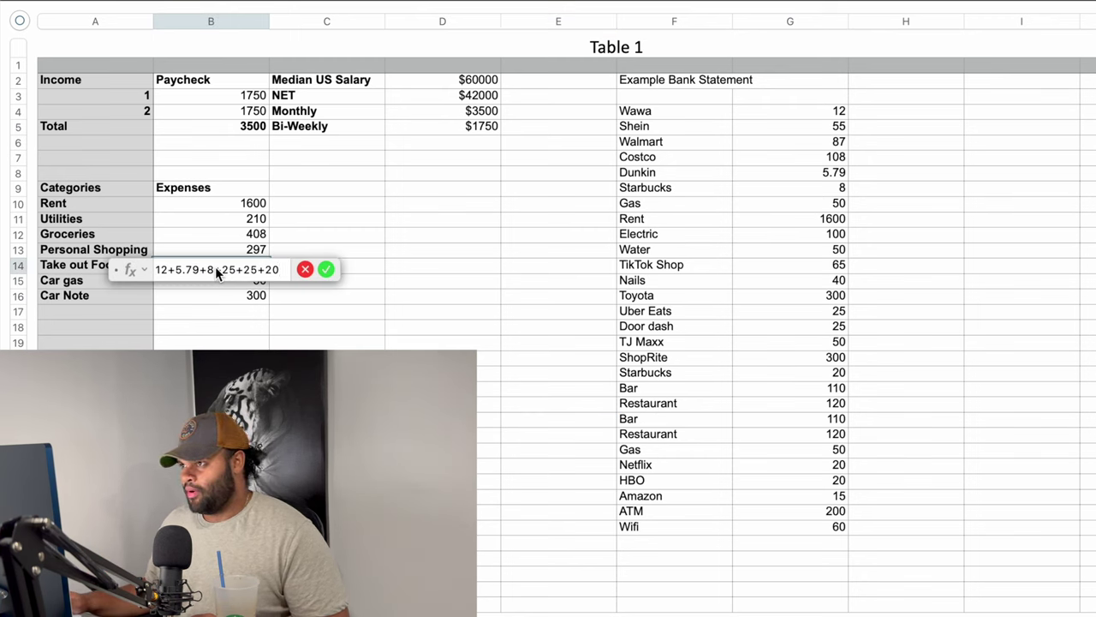
{"action": "type", "text": "+"}
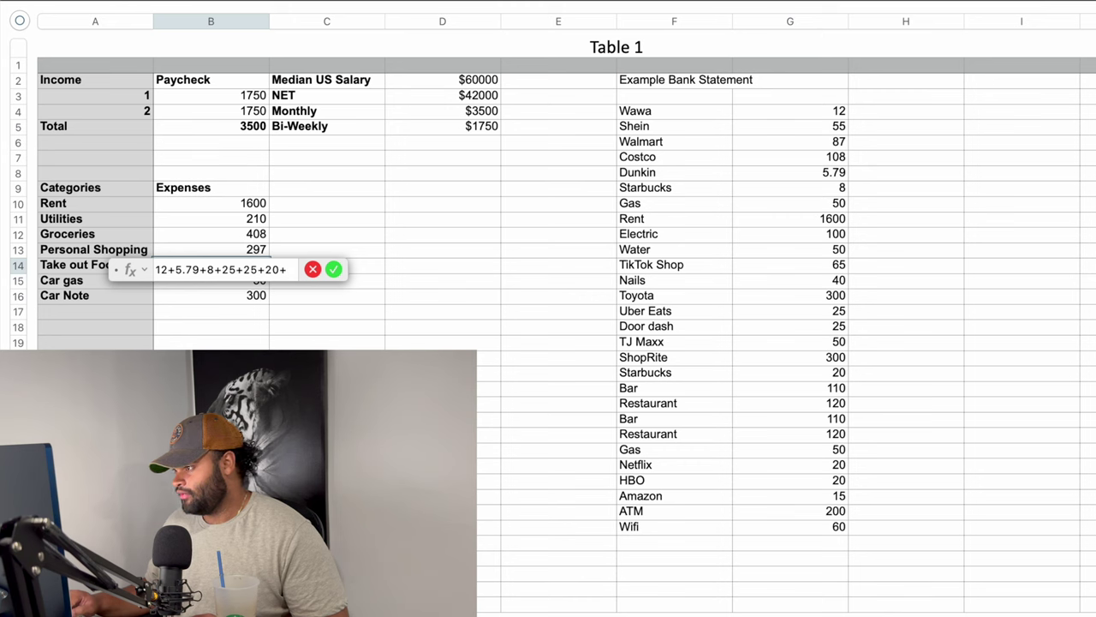
{"action": "type", "text": "110"}
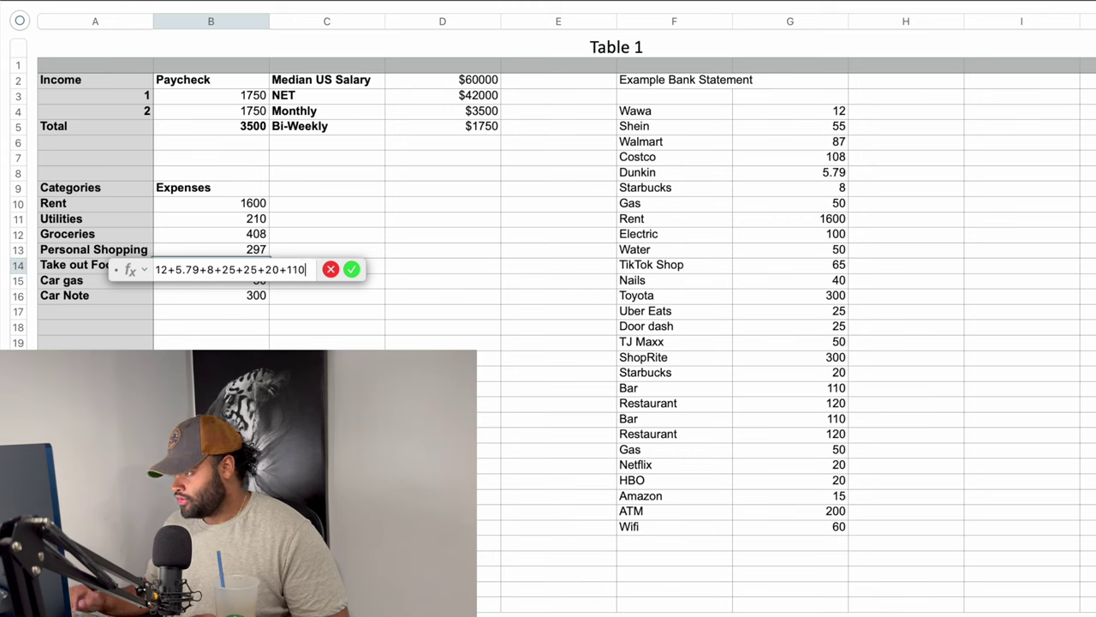
{"action": "type", "text": "+"}
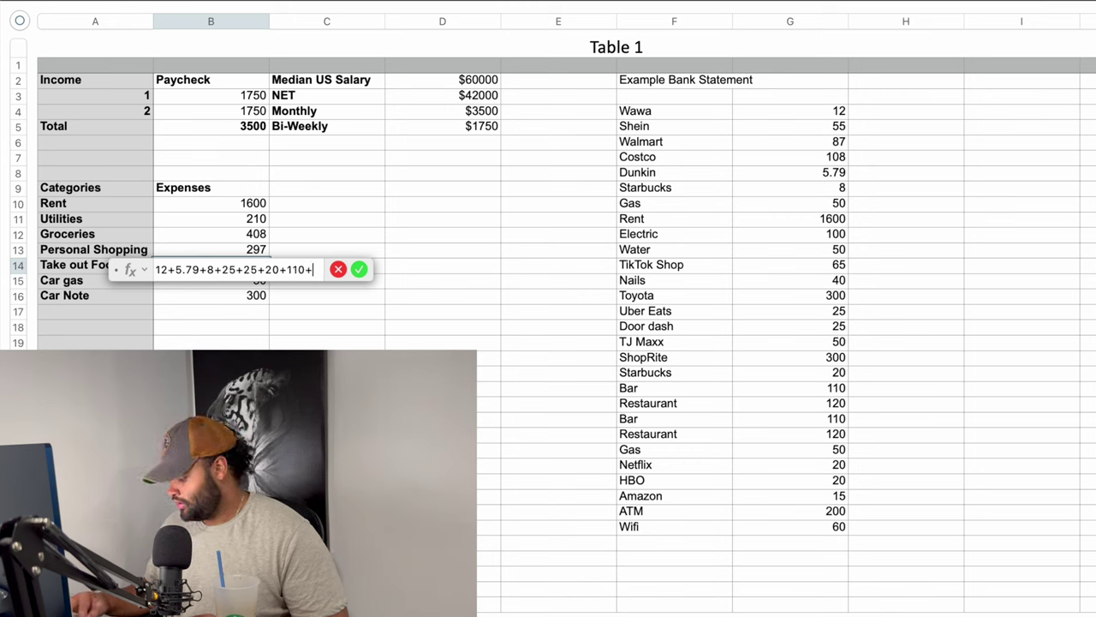
{"action": "type", "text": "120+110+"}
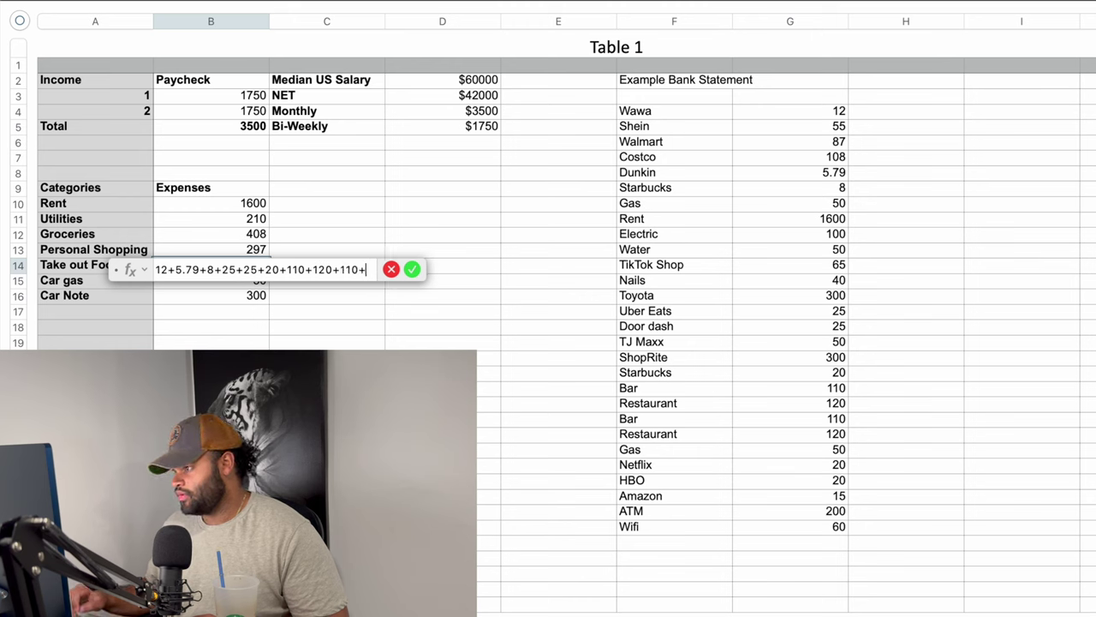
{"action": "type", "text": "120"}
{"action": "key", "text": "Return"}
{"action": "type", "text": "=50+50"}
{"action": "key", "text": "Return"}
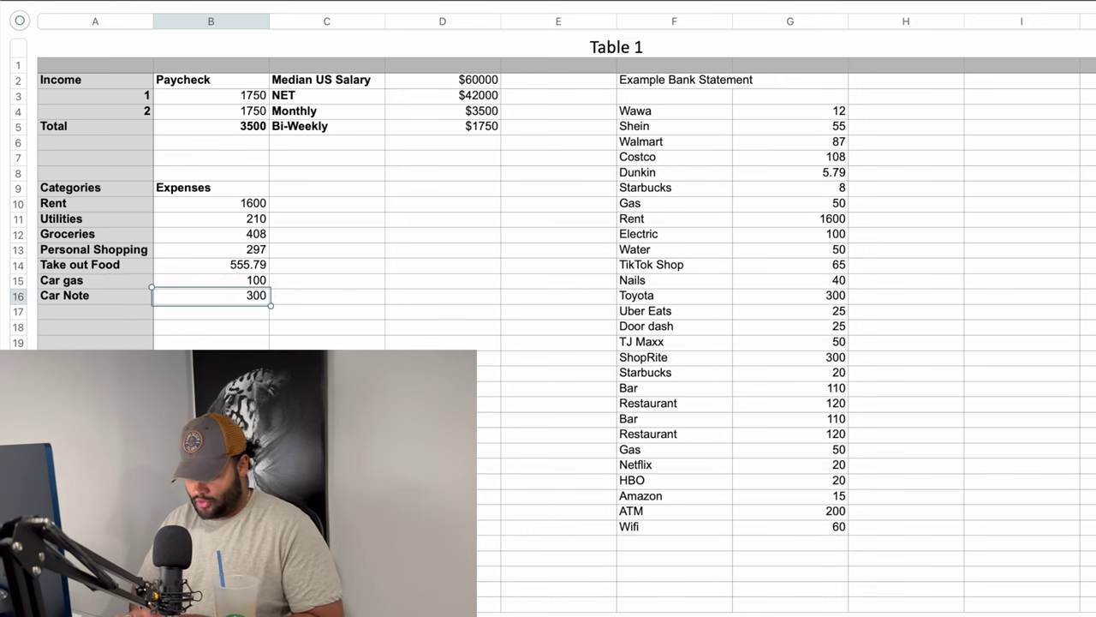
Step: Add a Subscriptions category label below Car Note
{"action": "left_click", "coordinate": [101, 308]}
{"action": "type", "text": "Subscriptions"}
{"action": "key", "text": "Return"}
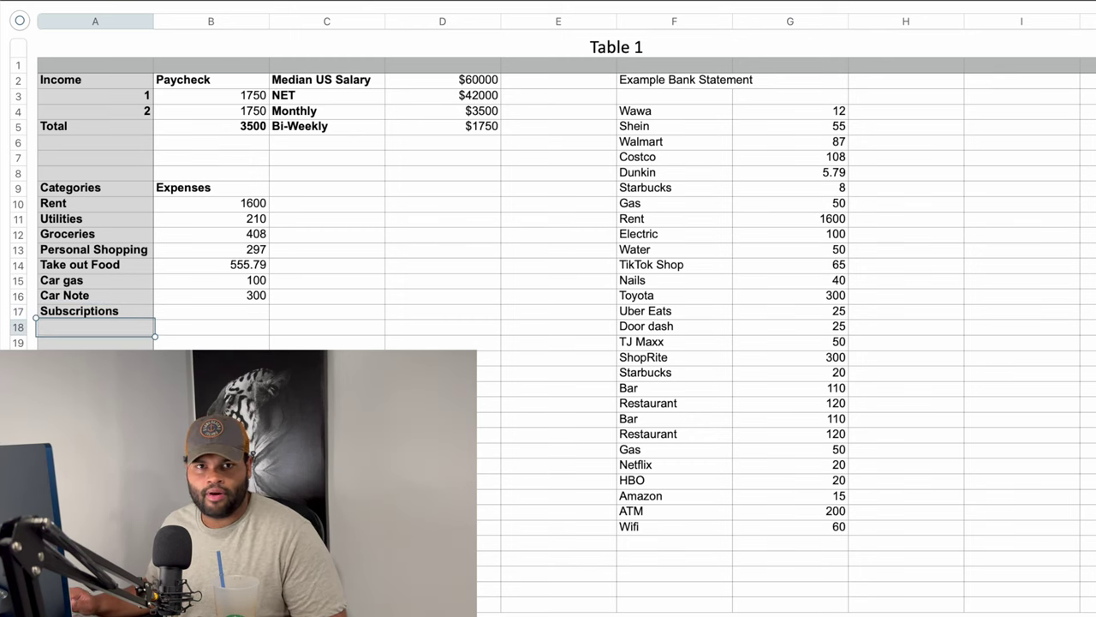
Step: Set the Subscriptions amount to 20+20+15, totalling 55
{"action": "left_click", "coordinate": [211, 311]}
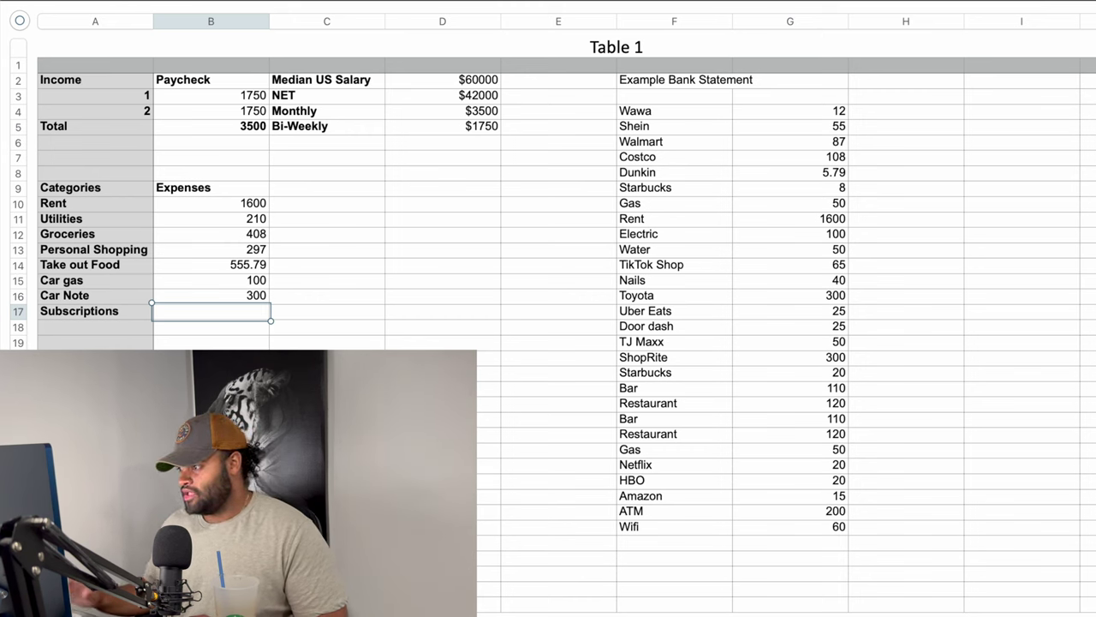
{"action": "type", "text": "20+"}
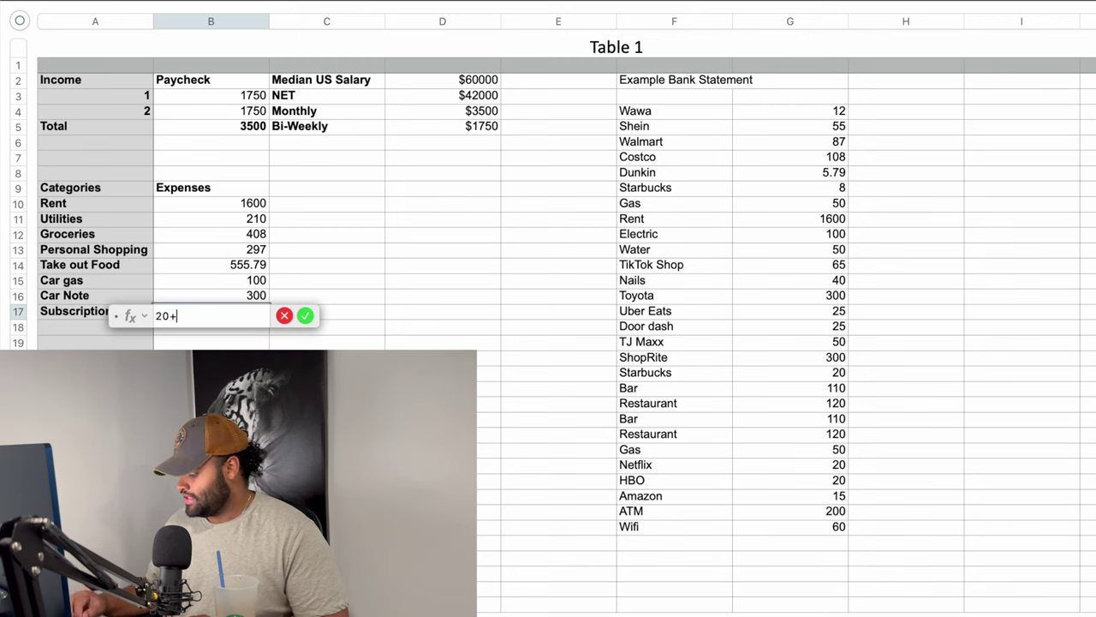
{"action": "type", "text": "20+15"}
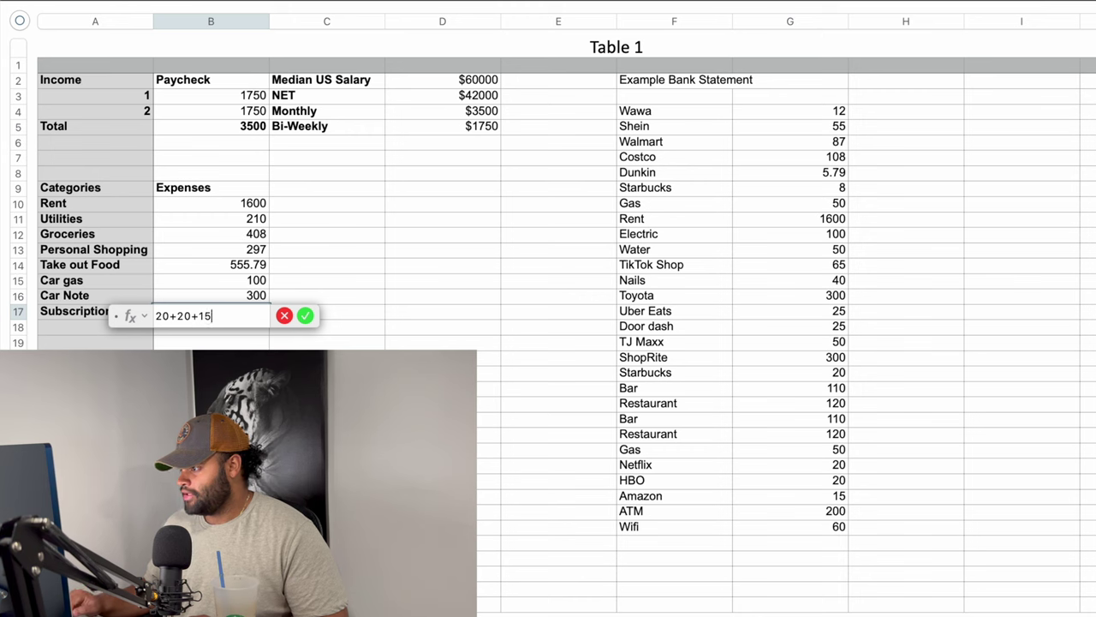
{"action": "key", "text": "Return"}
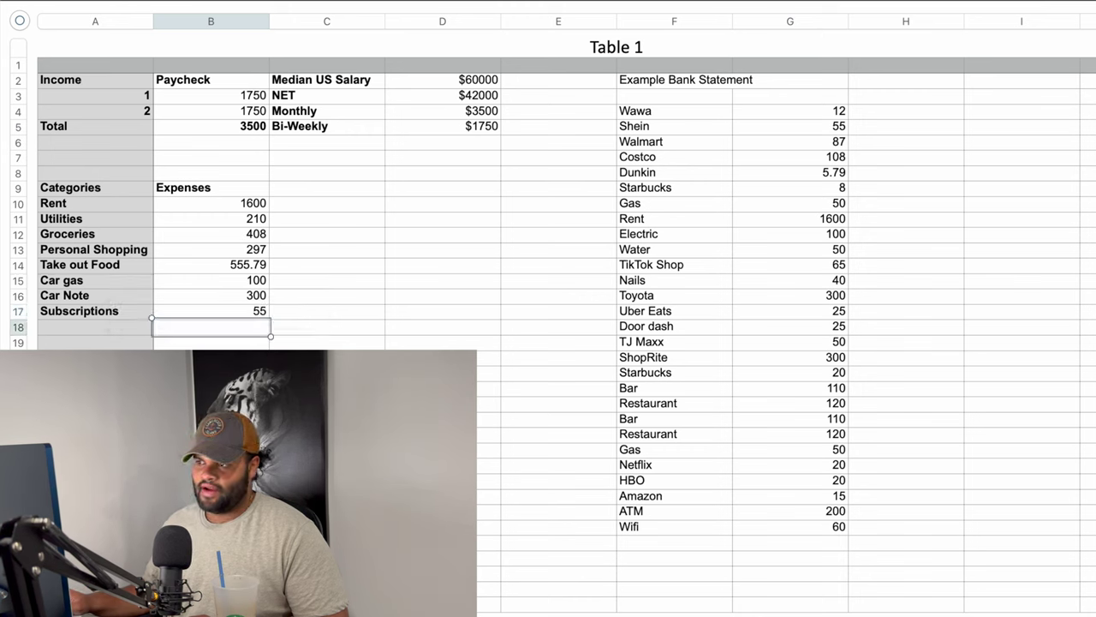
Step: Add an ATM category of 200 and a Total Expenses label below it
{"action": "left_click", "coordinate": [86, 327]}
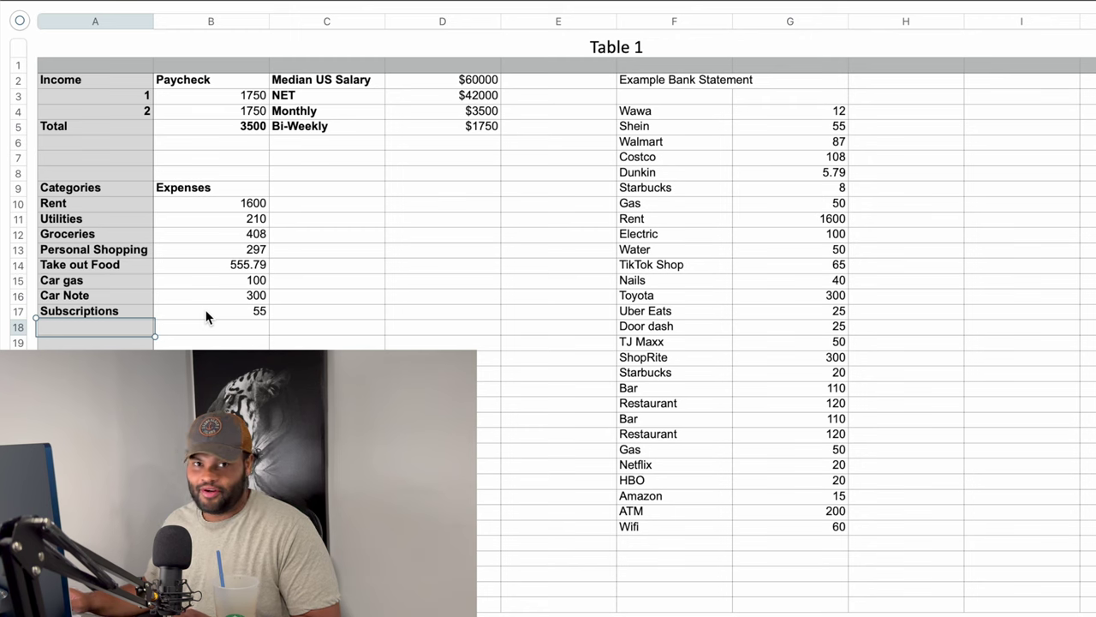
{"action": "type", "text": "At=TM"}
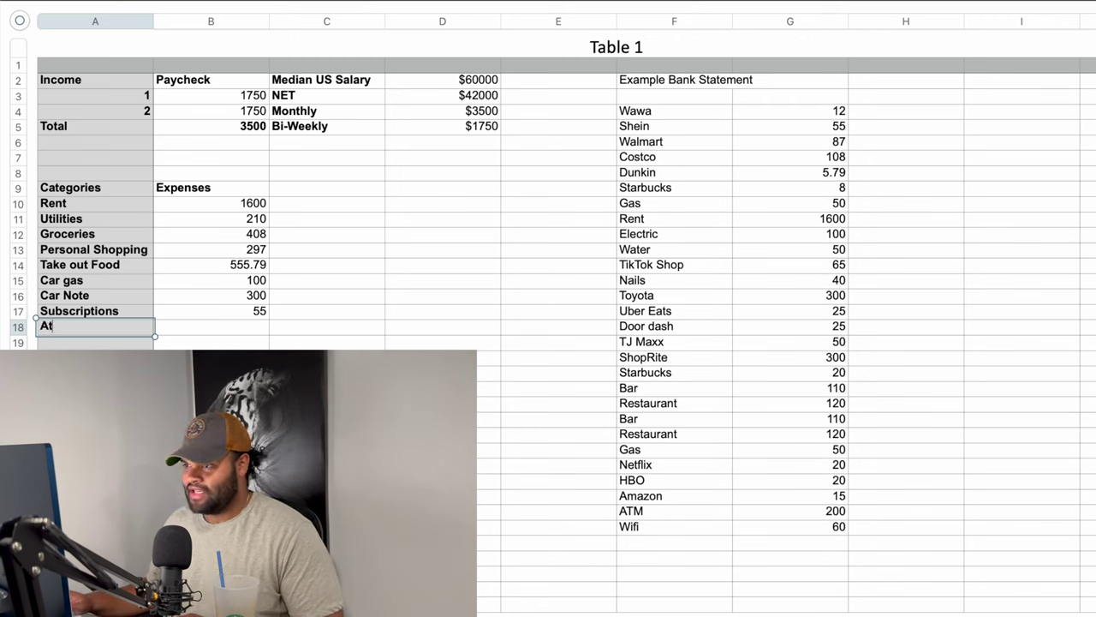
{"action": "key", "text": "BackSpace"}
{"action": "key", "text": "BackSpace"}
{"action": "key", "text": "BackSpace"}
{"action": "key", "text": "BackSpace"}
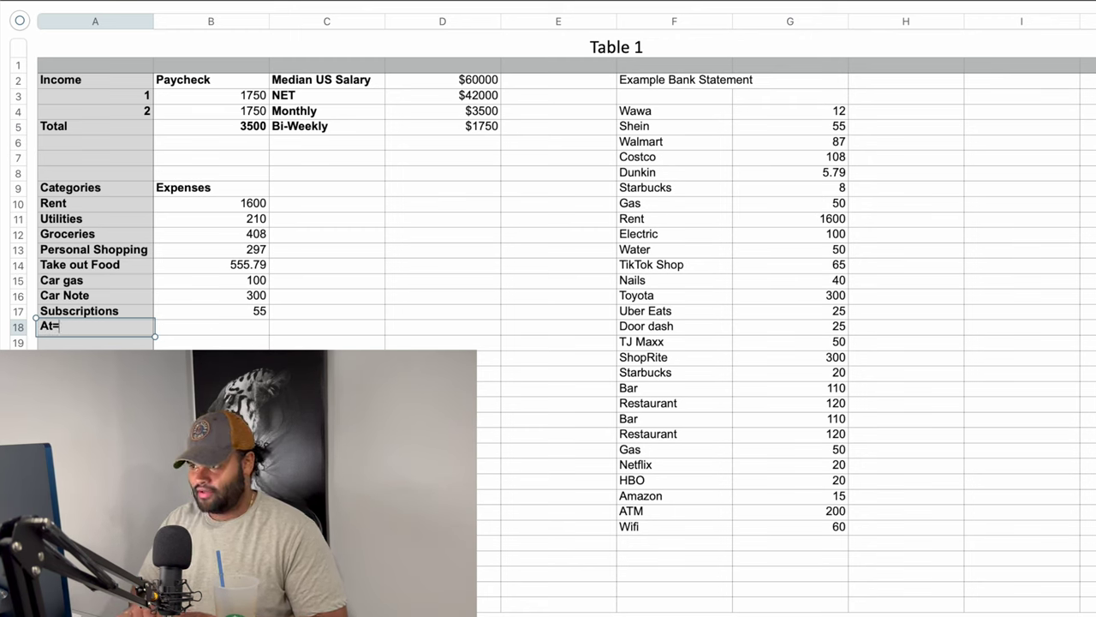
{"action": "type", "text": "TM"}
{"action": "key", "text": "Tab"}
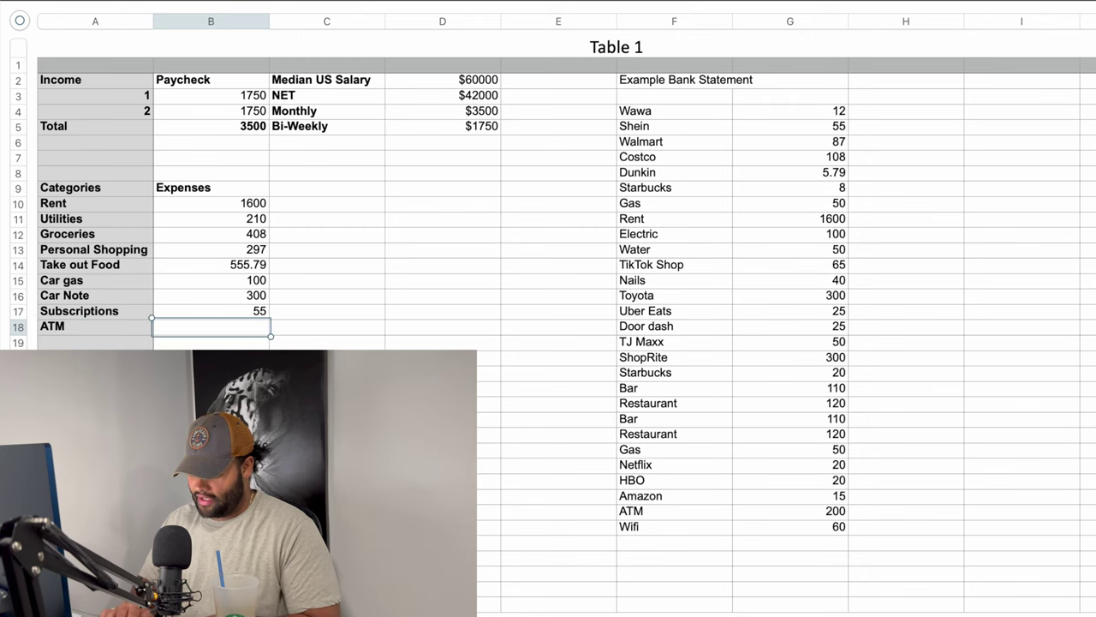
{"action": "type", "text": "200"}
{"action": "key", "text": "Return"}
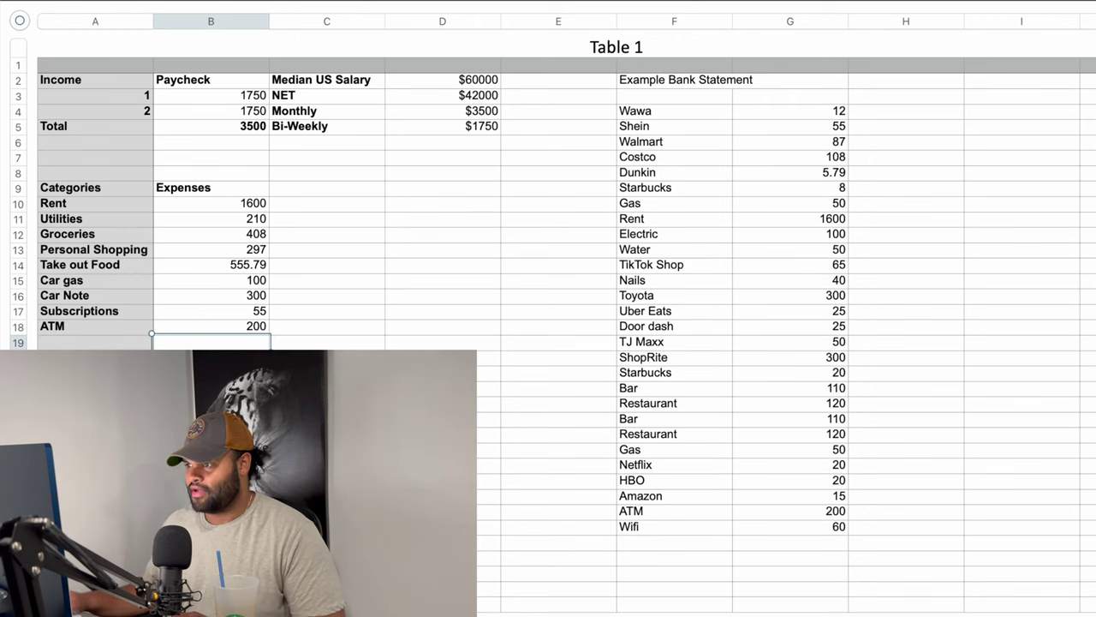
{"action": "left_click", "coordinate": [93, 342]}
{"action": "type", "text": "Total Expenses"}
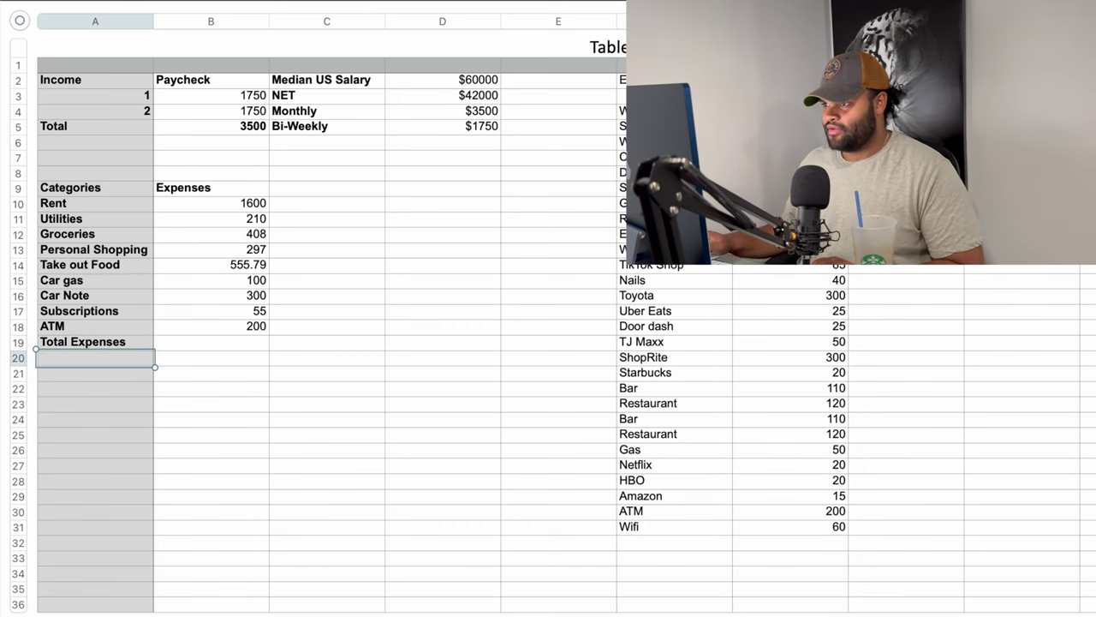
Step: Enter =SUM(B10:B18) in B19 to total category expenses at 3725.79
{"action": "left_click", "coordinate": [210, 342]}
{"action": "type", "text": "="}
{"action": "left_click_drag", "start_coordinate": [235, 202], "coordinate": [207, 324]}
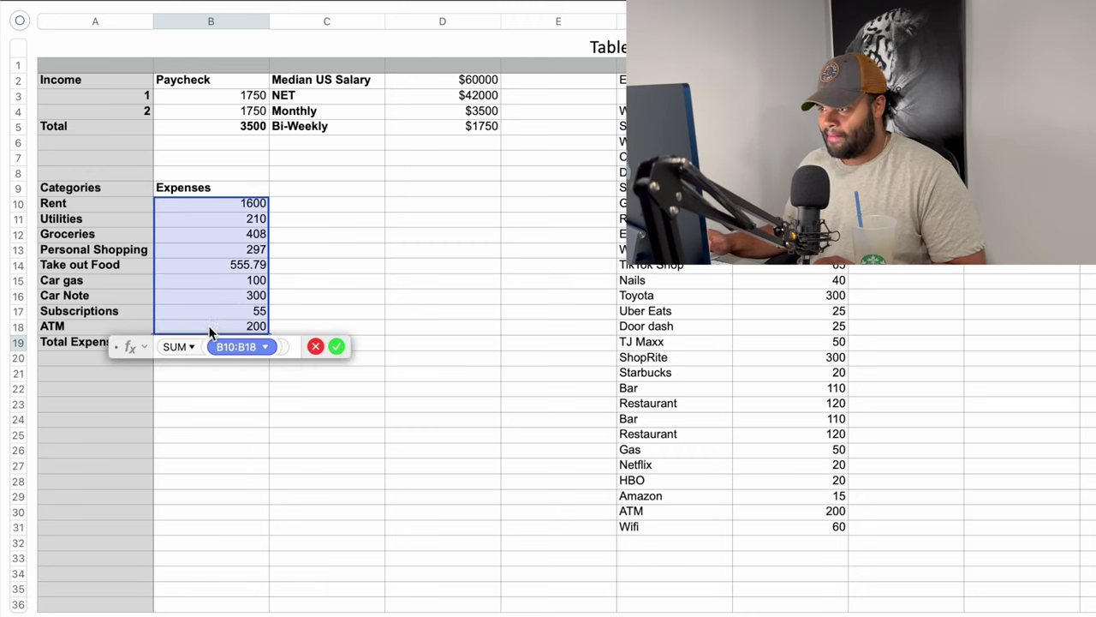
{"action": "key", "text": "Return"}
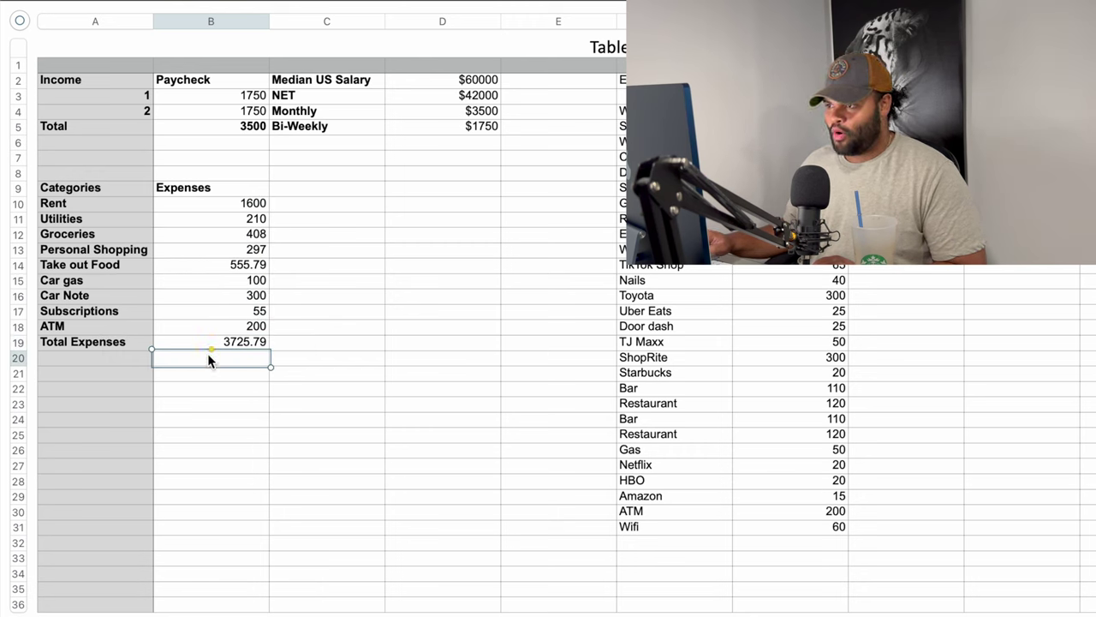
Step: Add an 'Income - Expense' row in A20 with =B5-B19, giving -225.79
{"action": "left_click", "coordinate": [85, 353]}
{"action": "type", "text": "Income"}
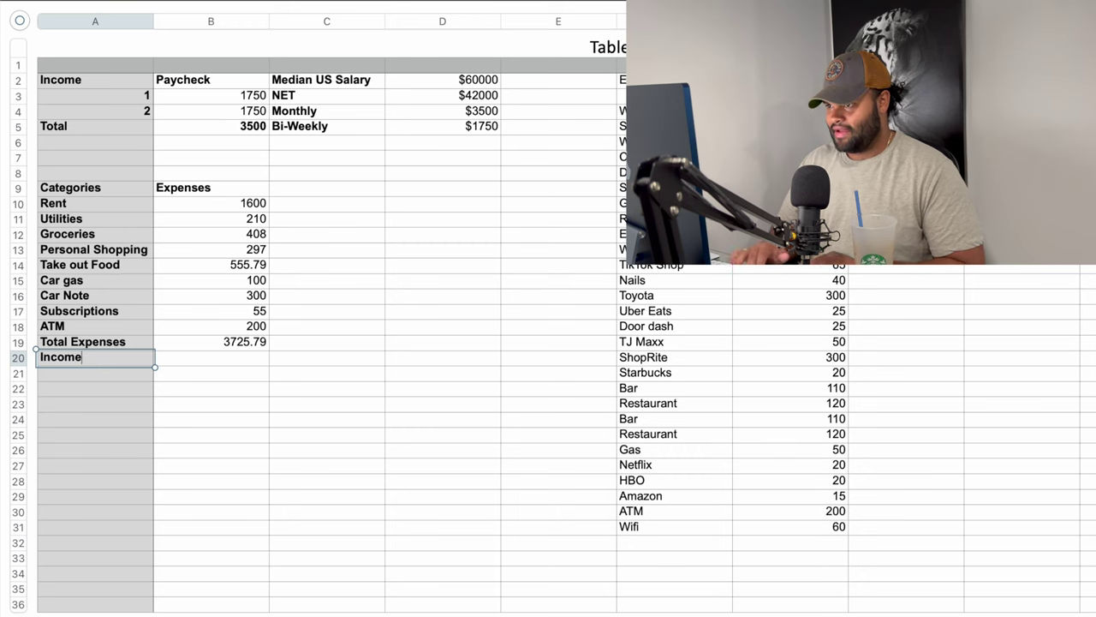
{"action": "type", "text": " - Expe"}
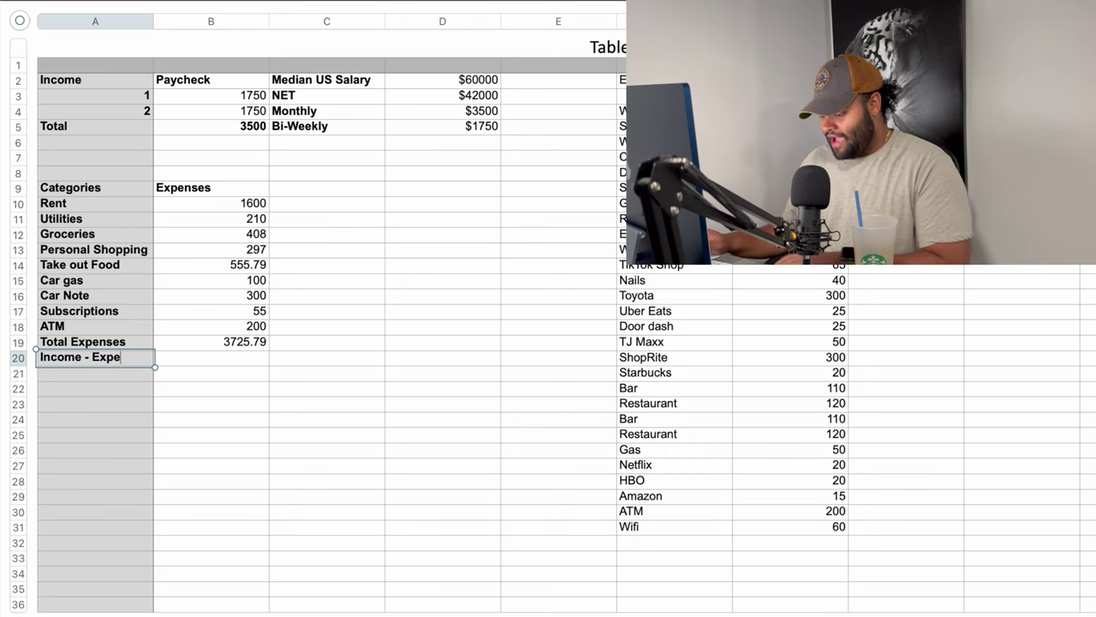
{"action": "type", "text": "nse"}
{"action": "key", "text": "Tab"}
{"action": "type", "text": "=B4-B19"}
{"action": "left_click", "coordinate": [254, 128]}
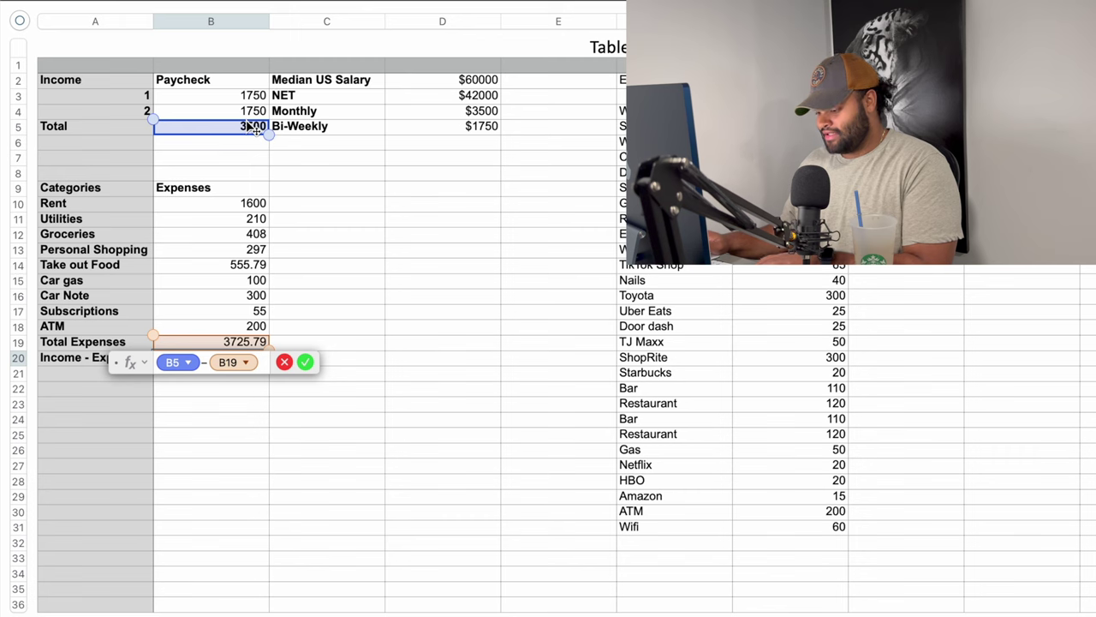
{"action": "key", "text": "Return"}
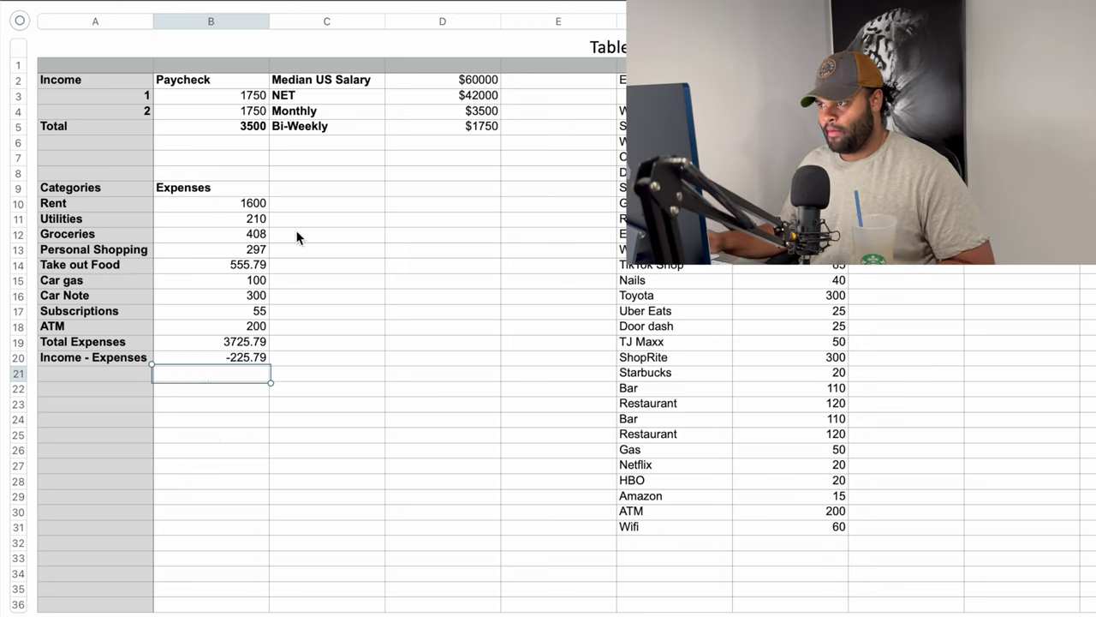
Step: Type 'Budget' as the header in cell C9 beside Expenses
{"action": "left_click", "coordinate": [289, 194]}
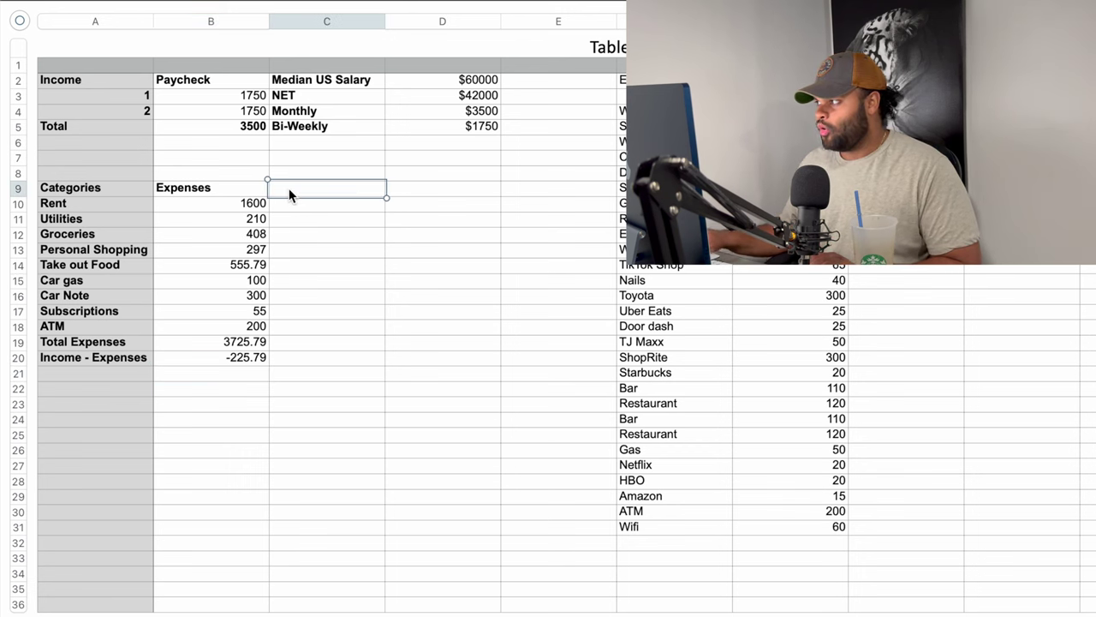
{"action": "type", "text": "Budget"}
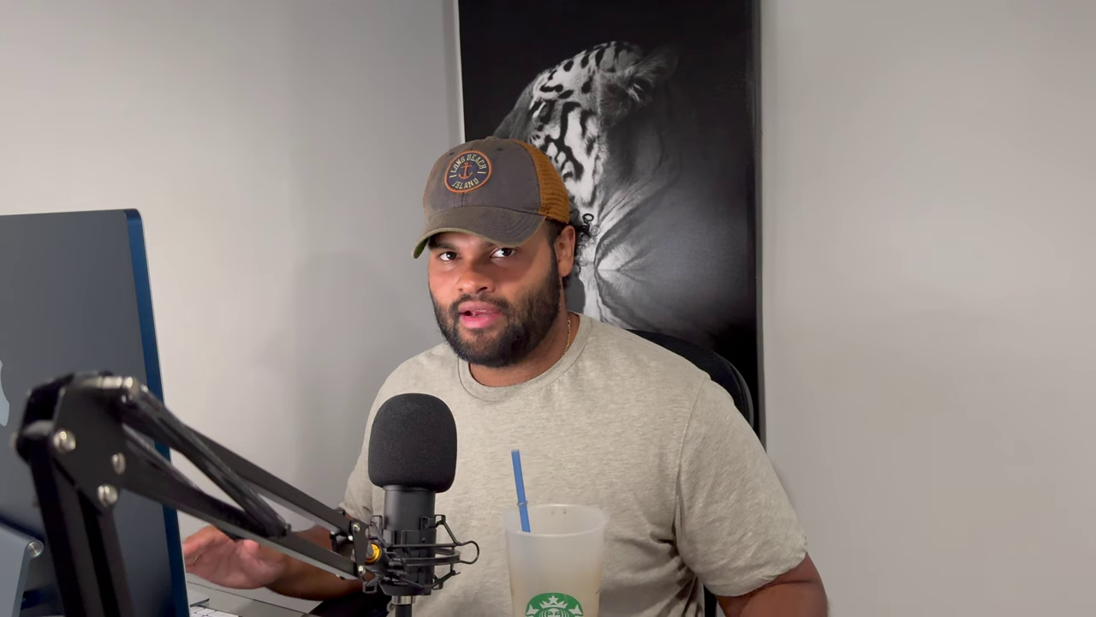
Step: Enter budgets: Rent 1600, Utilities 250, Groceries 375, Personal Shopping 200, Take out Food 350
{"action": "type", "text": "1600"}
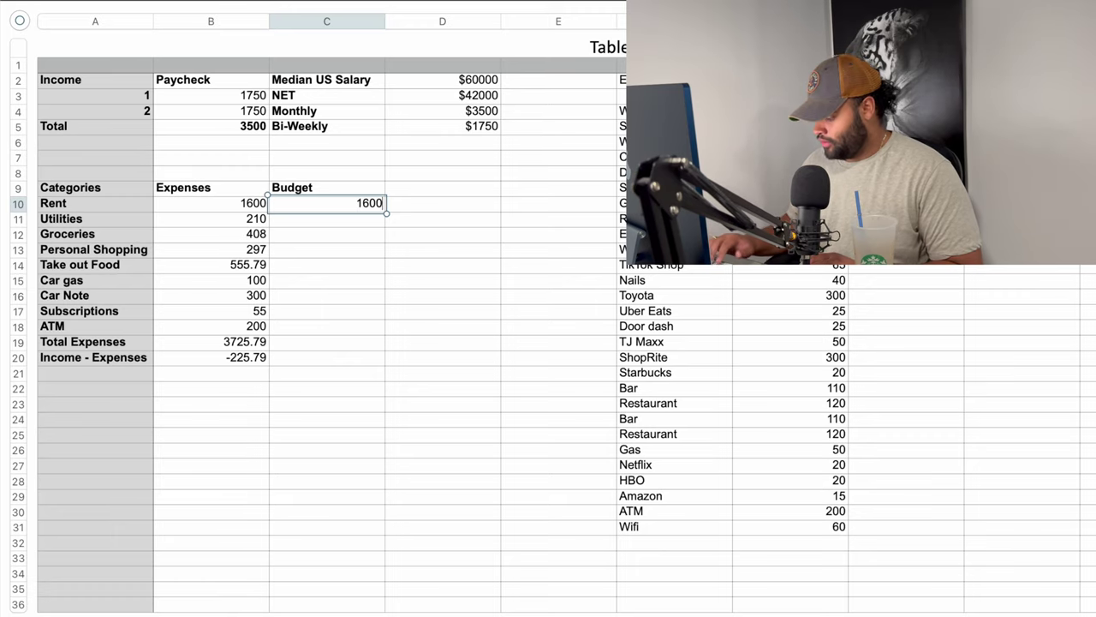
{"action": "key", "text": "Return"}
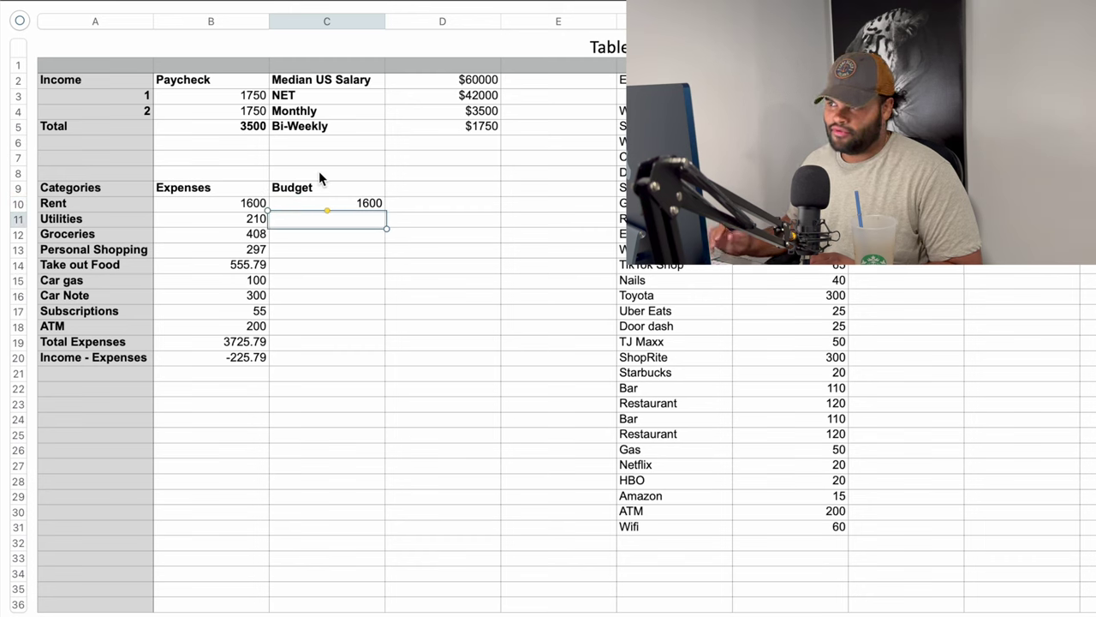
{"action": "type", "text": "250"}
{"action": "key", "text": "Return"}
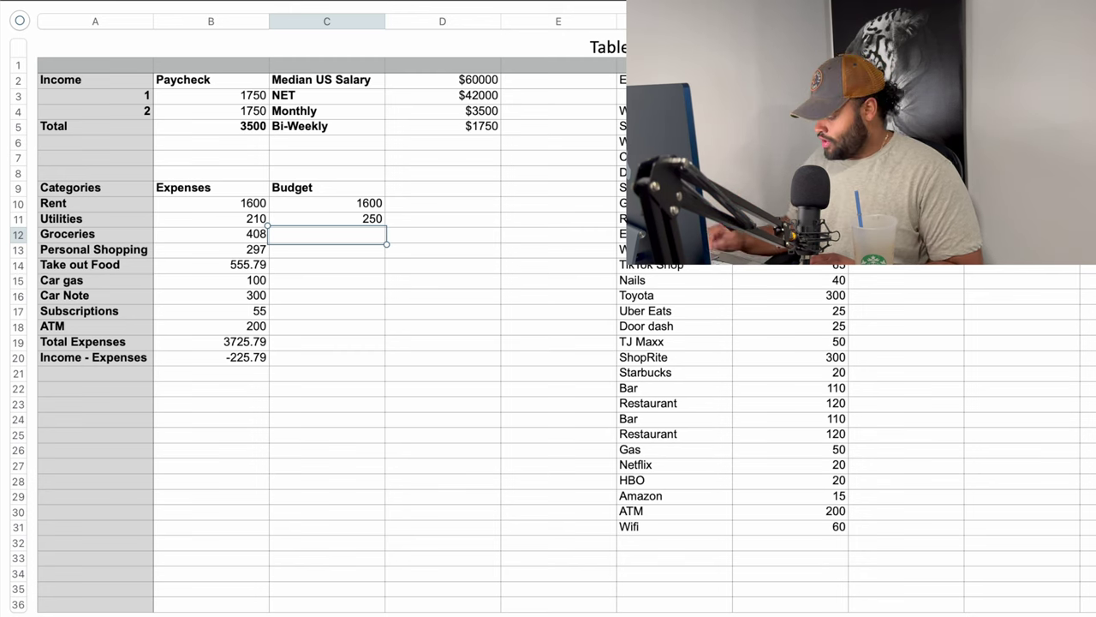
{"action": "type", "text": "375"}
{"action": "key", "text": "Return"}
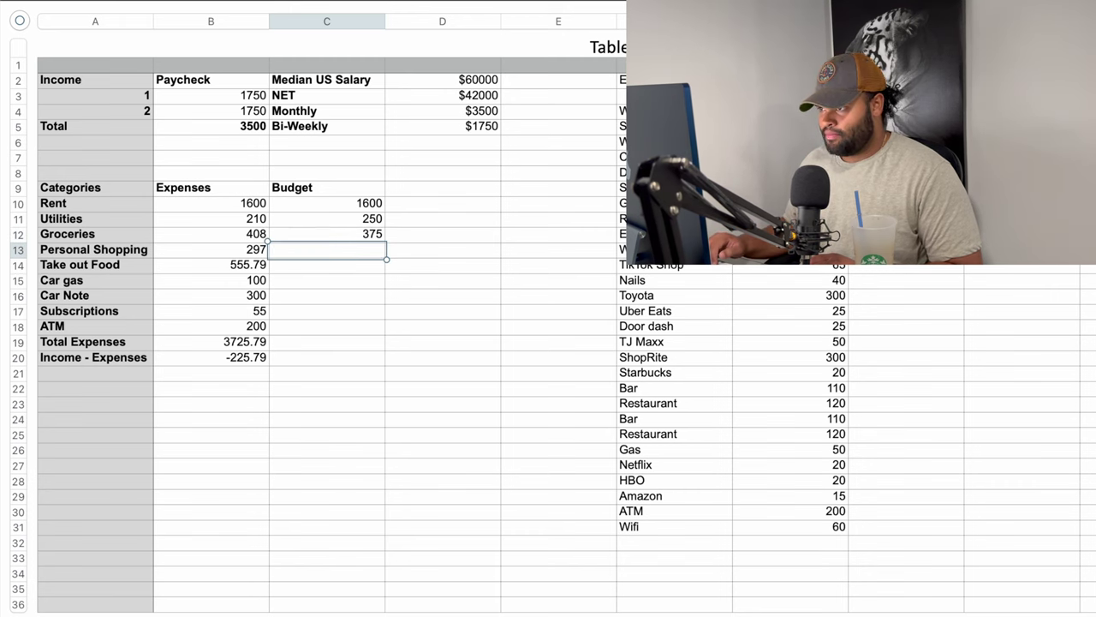
{"action": "type", "text": "200"}
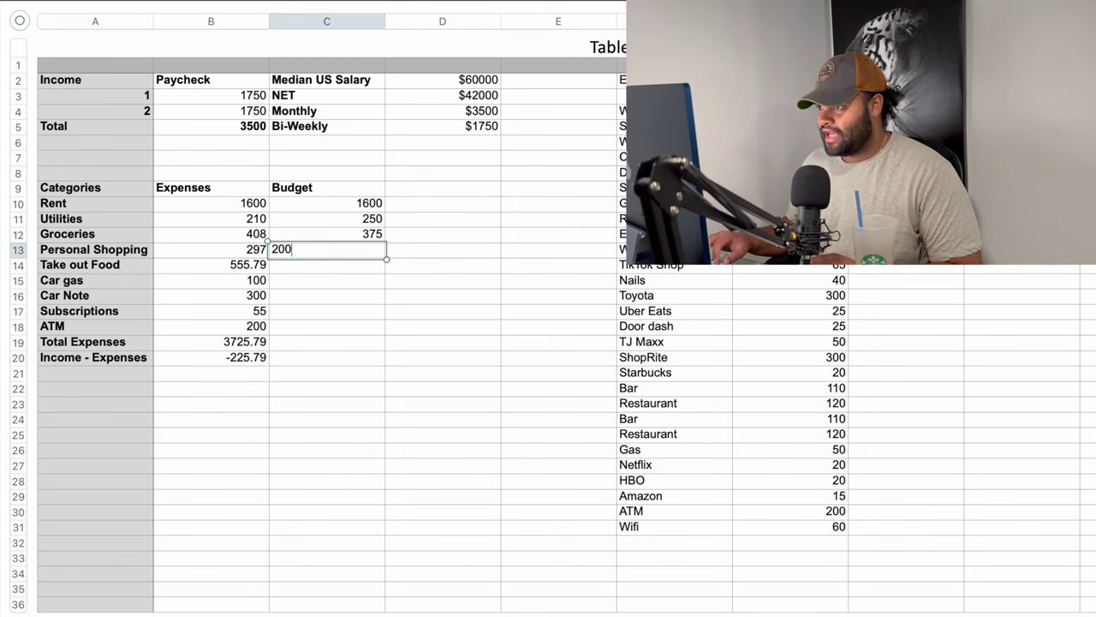
{"action": "key", "text": "Return"}
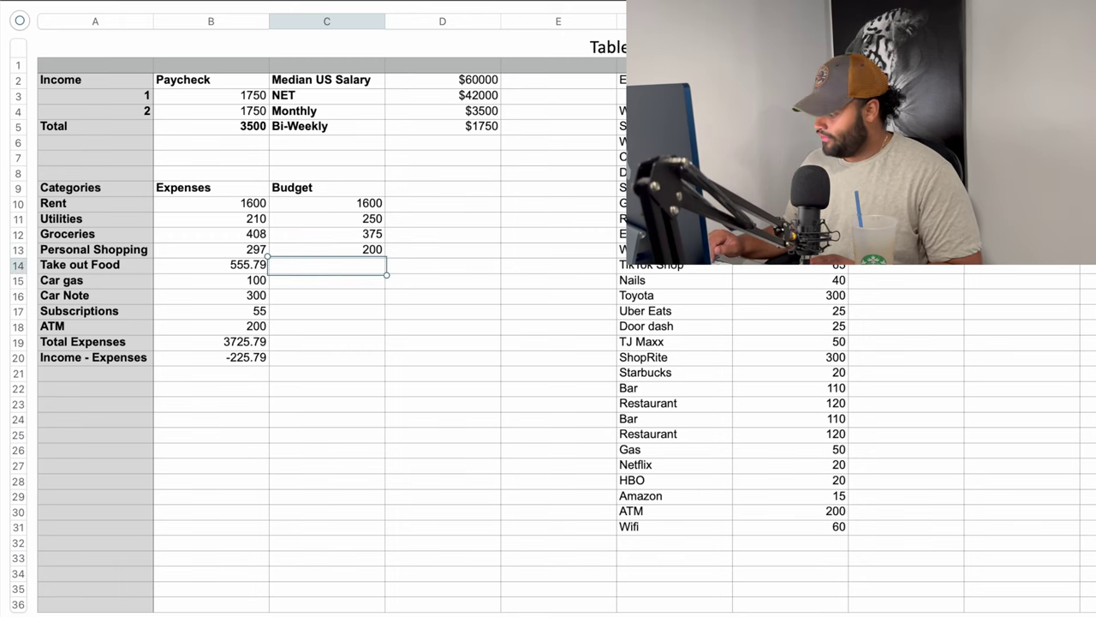
{"action": "type", "text": "350"}
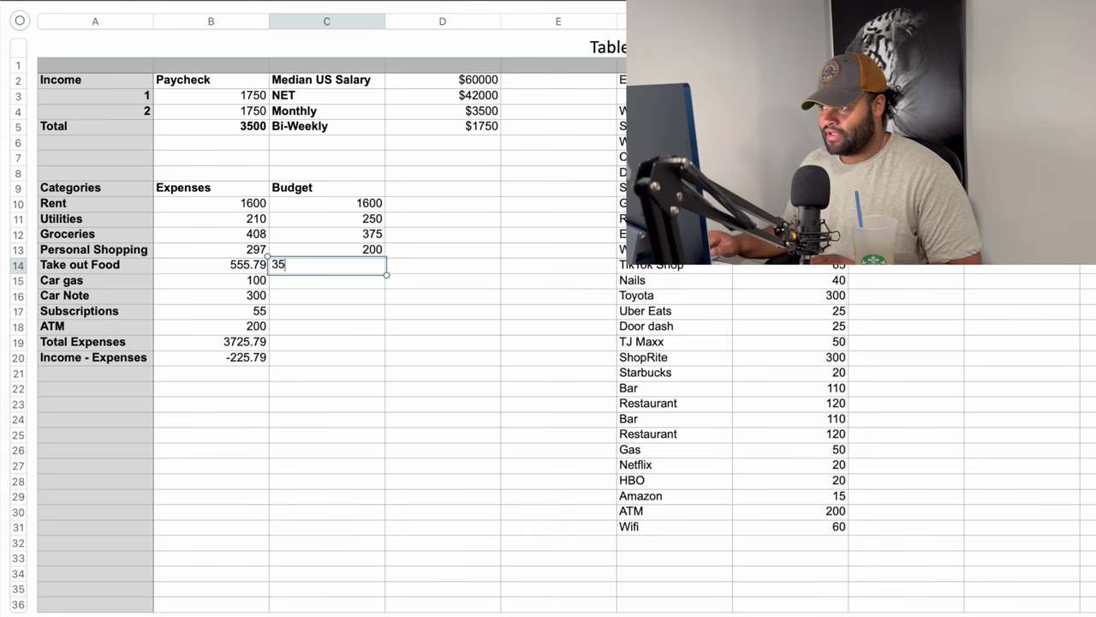
{"action": "key", "text": "Return"}
Step: Enter budgets Car gas 100, Car Note 300, Subscriptions 55, ATM 100, then sum them to 3330
{"action": "type", "text": "100"}
{"action": "key", "text": "Return"}
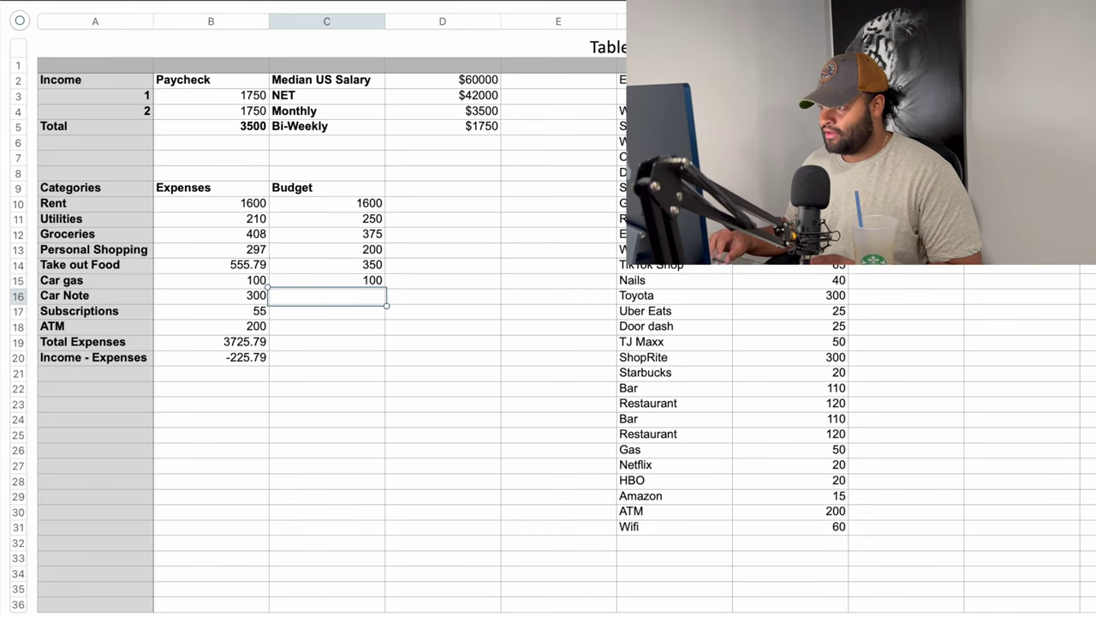
{"action": "type", "text": "300"}
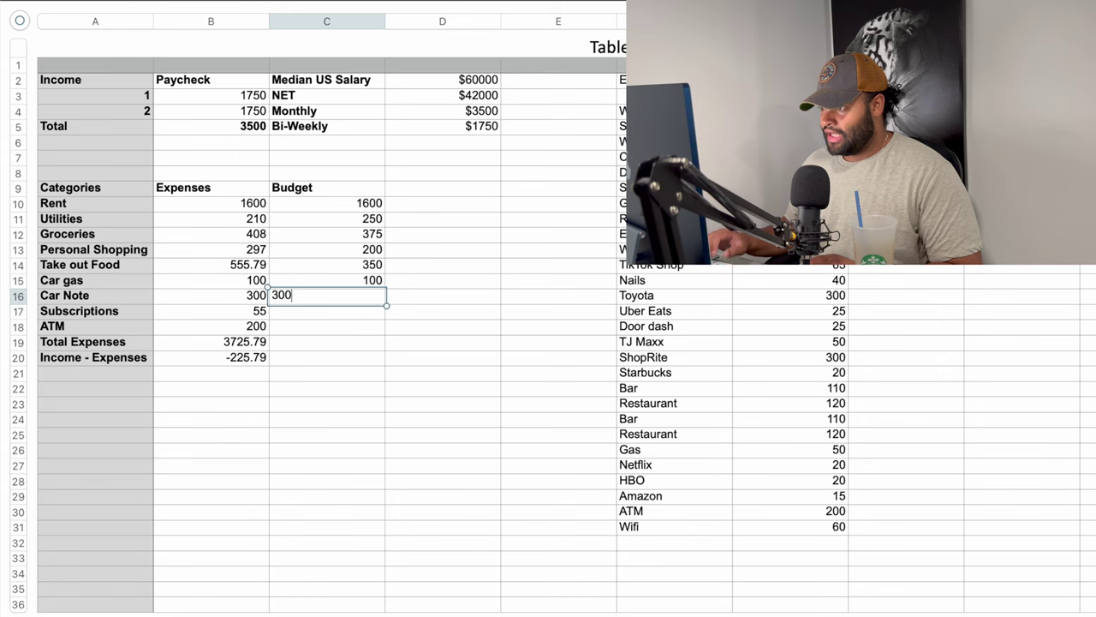
{"action": "key", "text": "Return"}
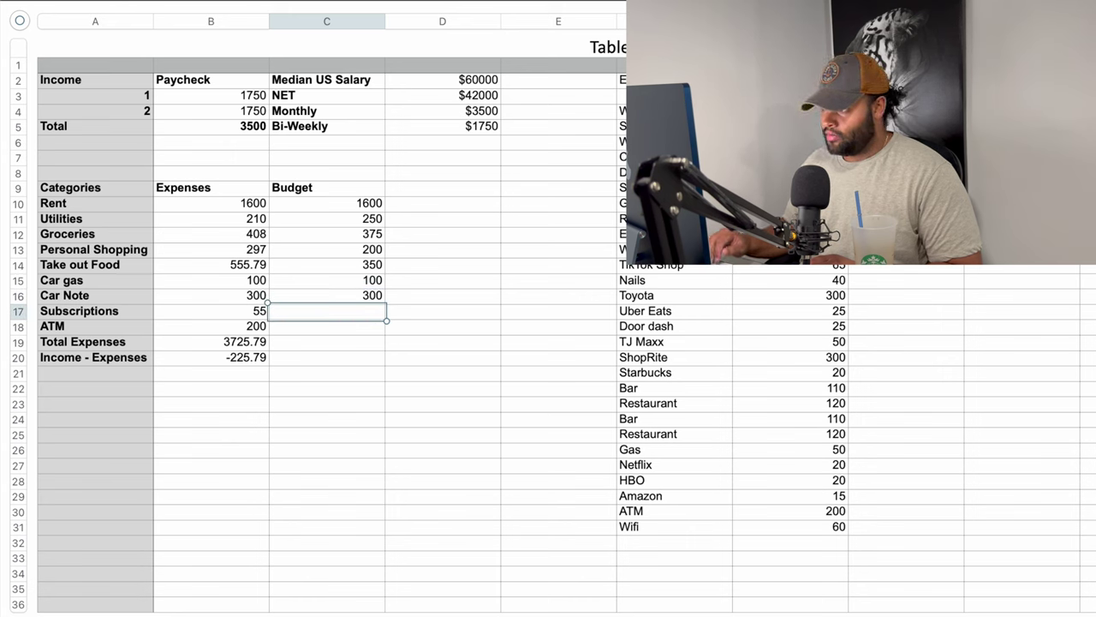
{"action": "type", "text": "55"}
{"action": "key", "text": "Return"}
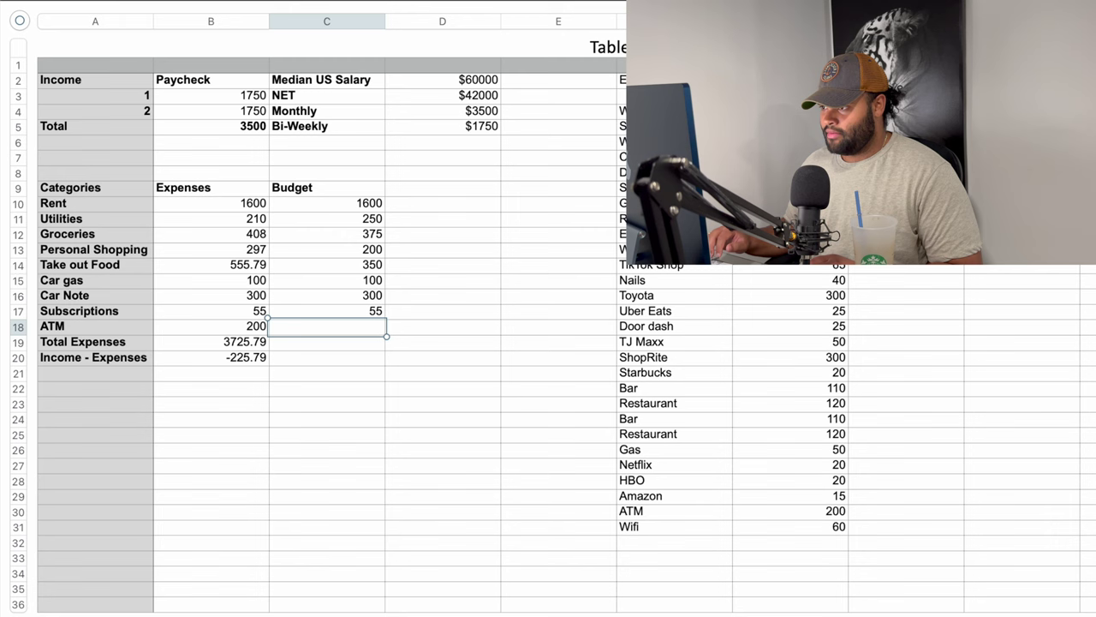
{"action": "type", "text": "100"}
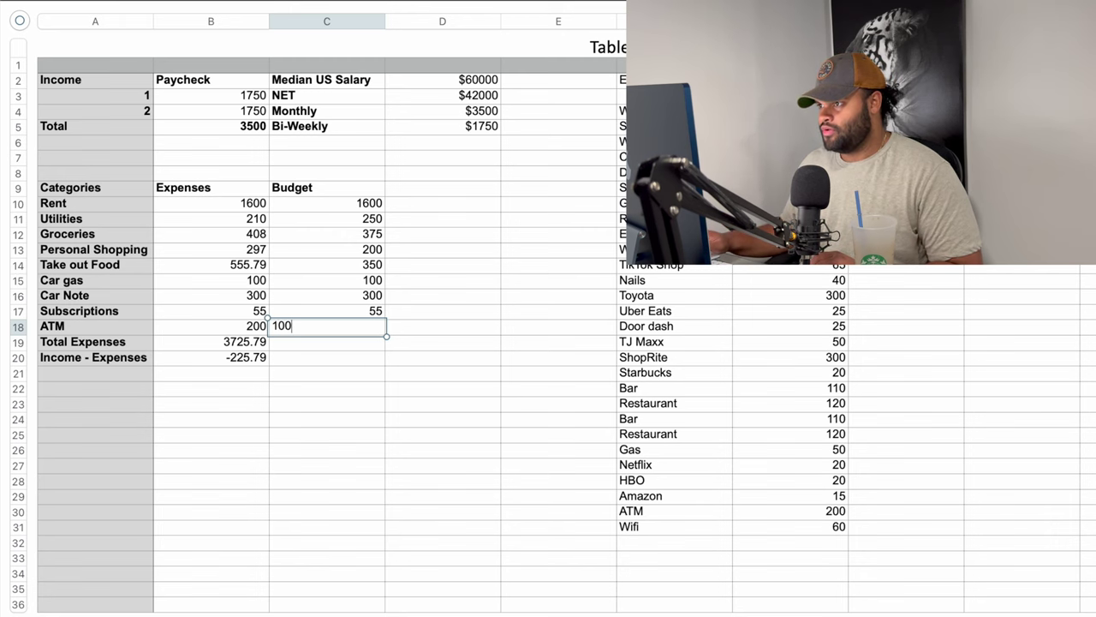
{"action": "key", "text": "Return"}
{"action": "key", "text": "="}
{"action": "key", "text": "Return"}
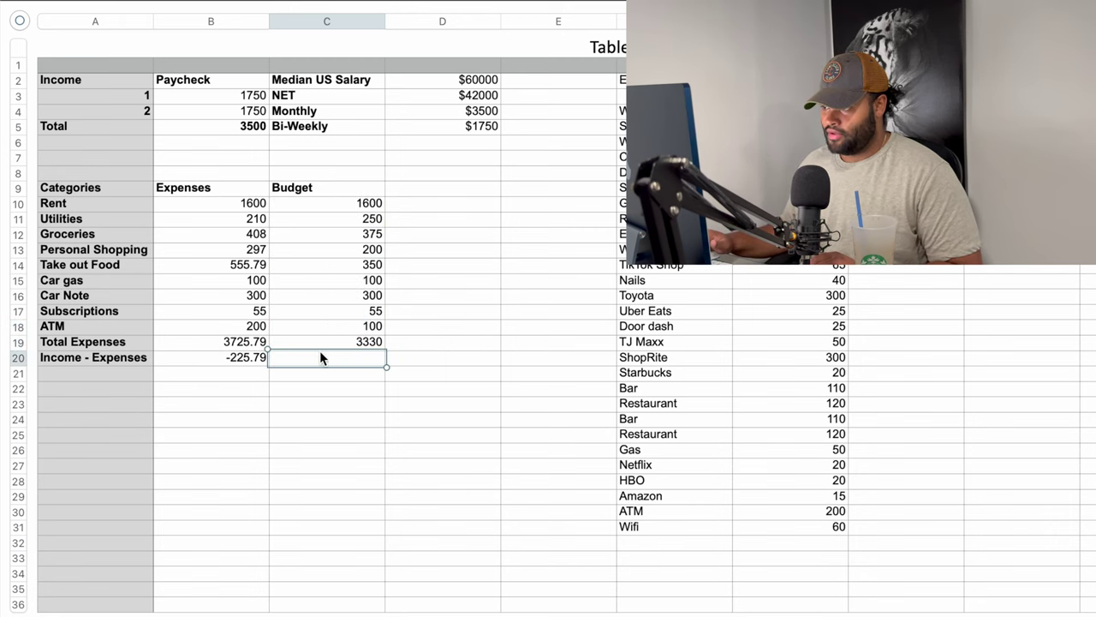